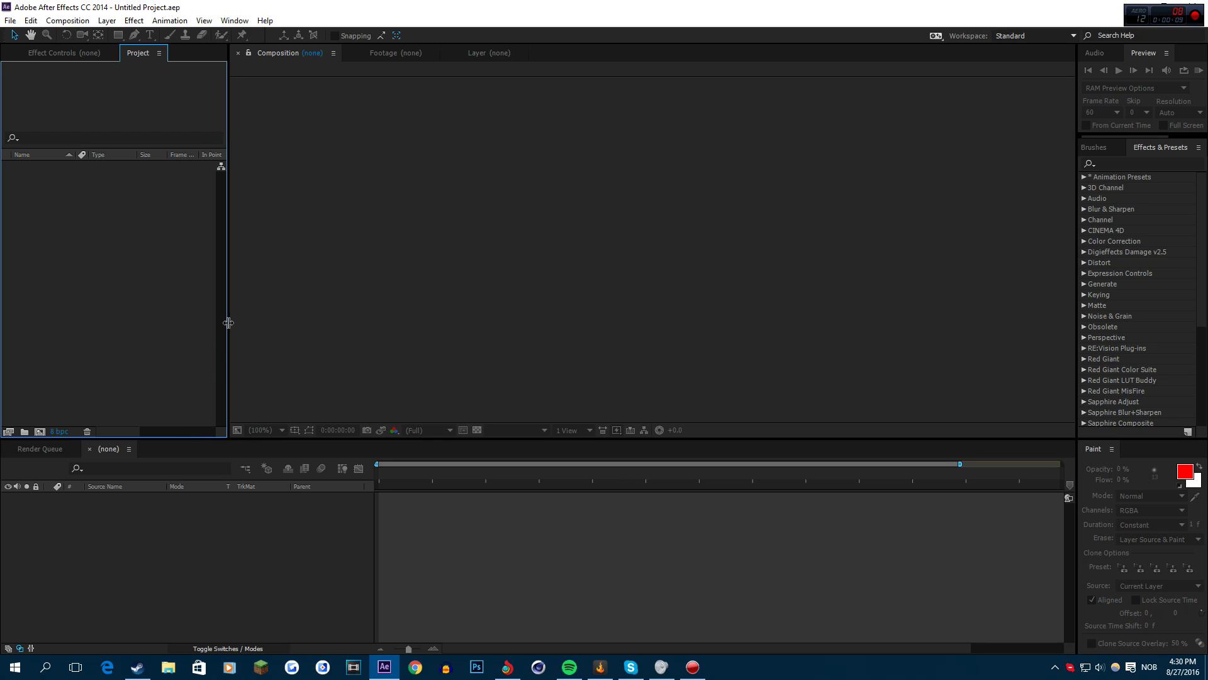
Create Comp 1 as a 1920×1080, 60 fps composition lasting 0:00:02:00
right_click(178, 251)
click(153, 193)
right_click(144, 196)
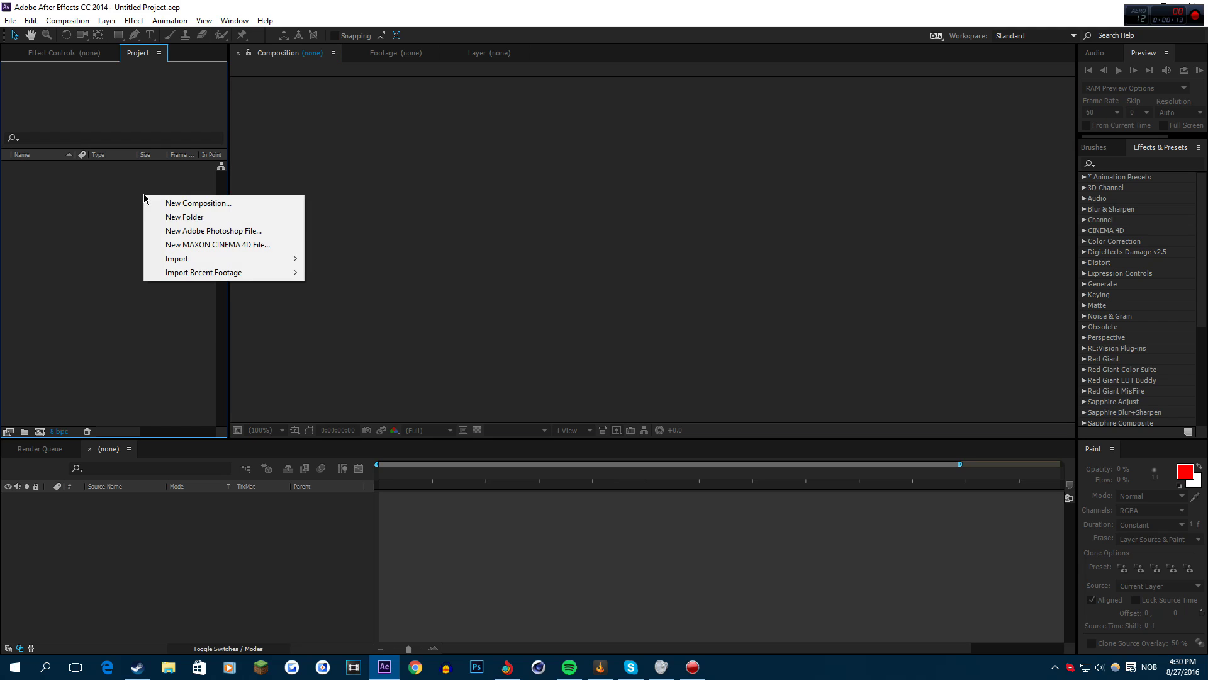
click(189, 202)
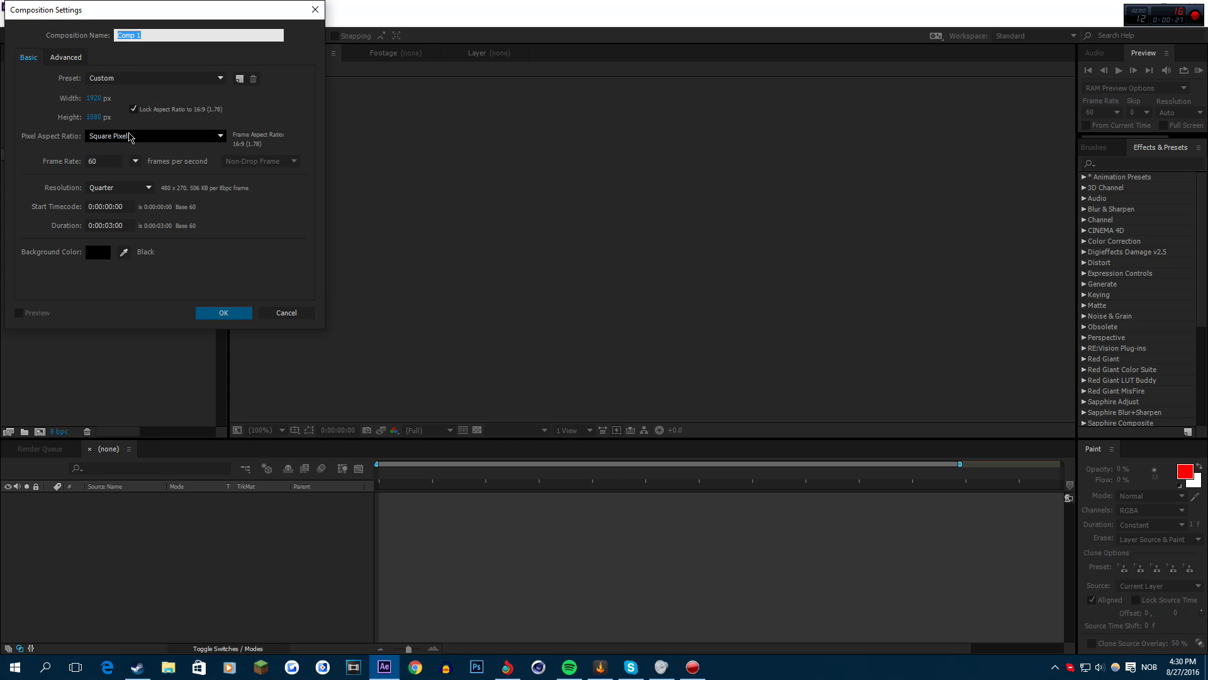
click(110, 225)
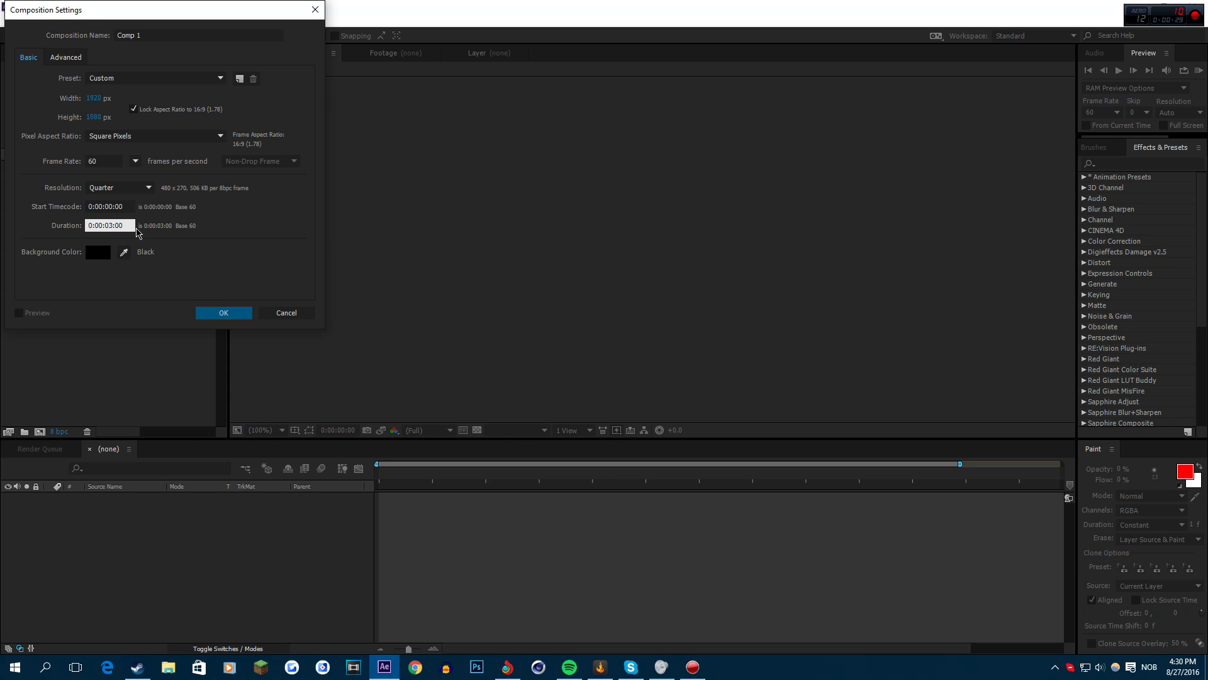
click(221, 314)
click(222, 313)
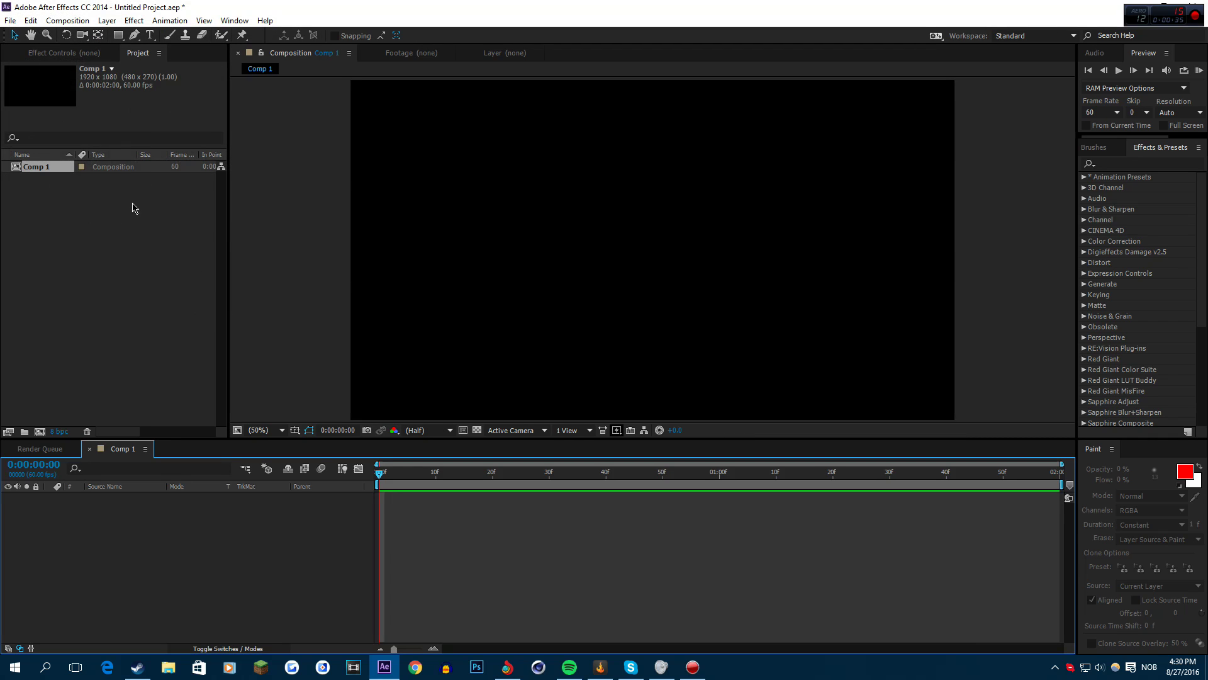
Add a full-frame 1920×1080 black solid named Black Solid 1 to Comp 1
mouse_move(379, 472)
mouse_down()
mouse_move(493, 471)
mouse_move(379, 472)
mouse_up()
right_click(197, 533)
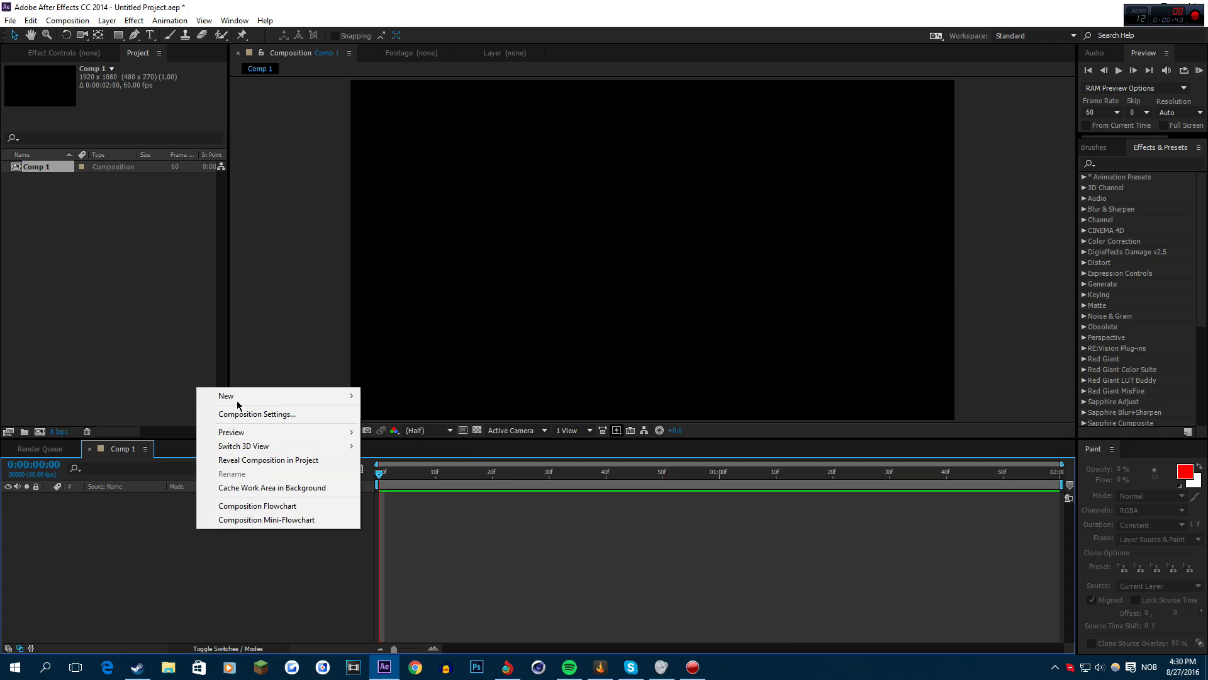
mouse_move(237, 401)
click(389, 428)
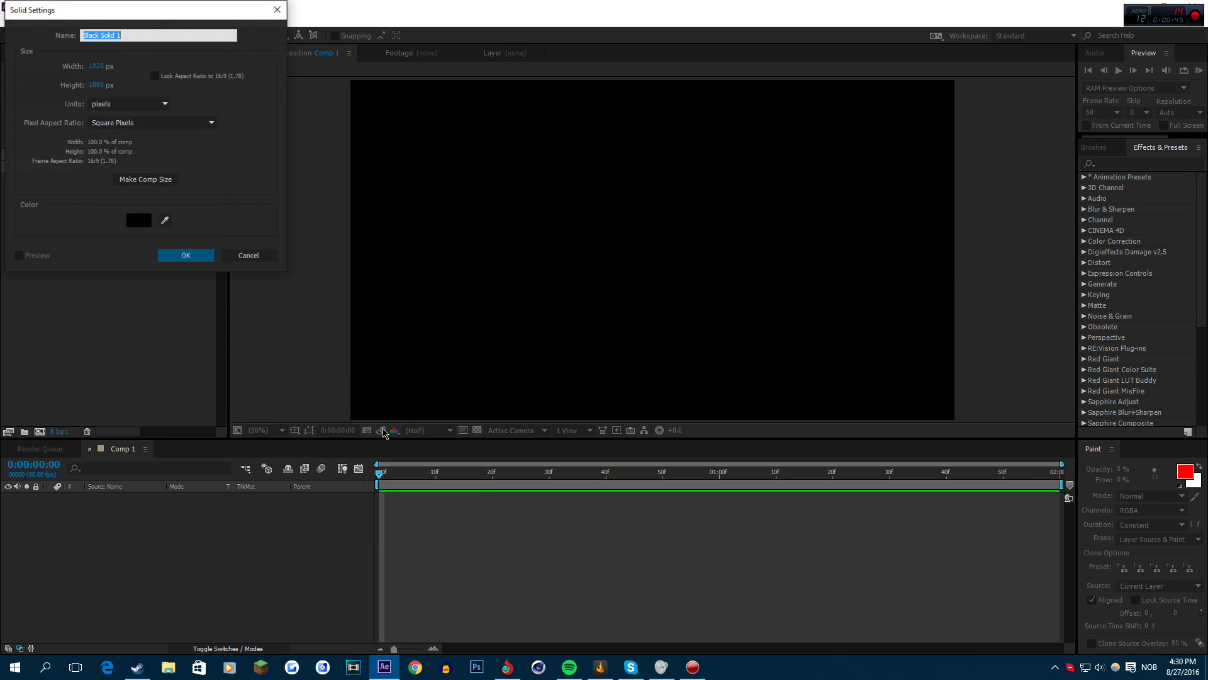
click(137, 220)
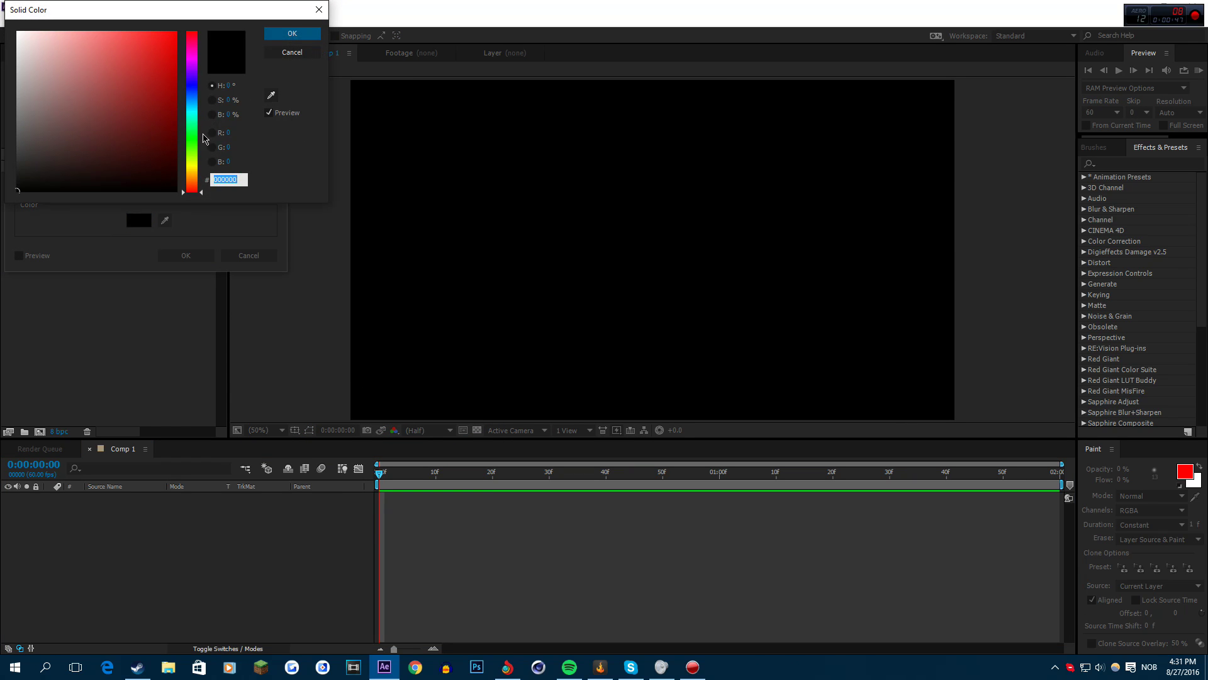
click(292, 33)
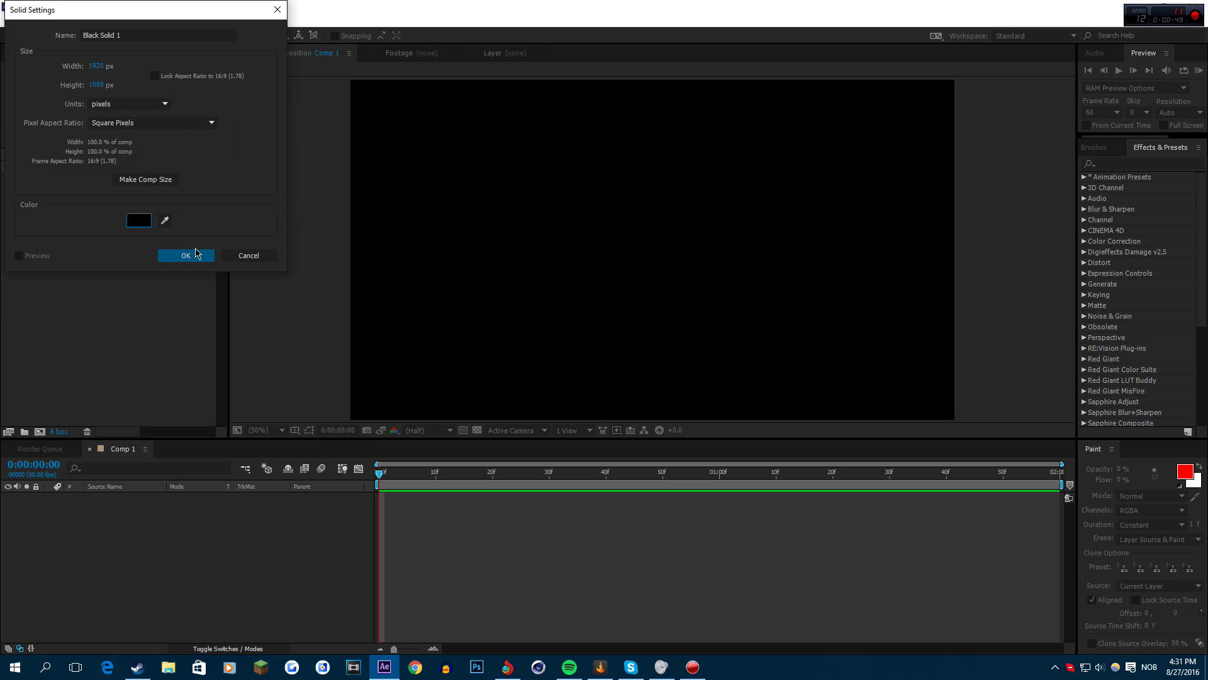
click(195, 255)
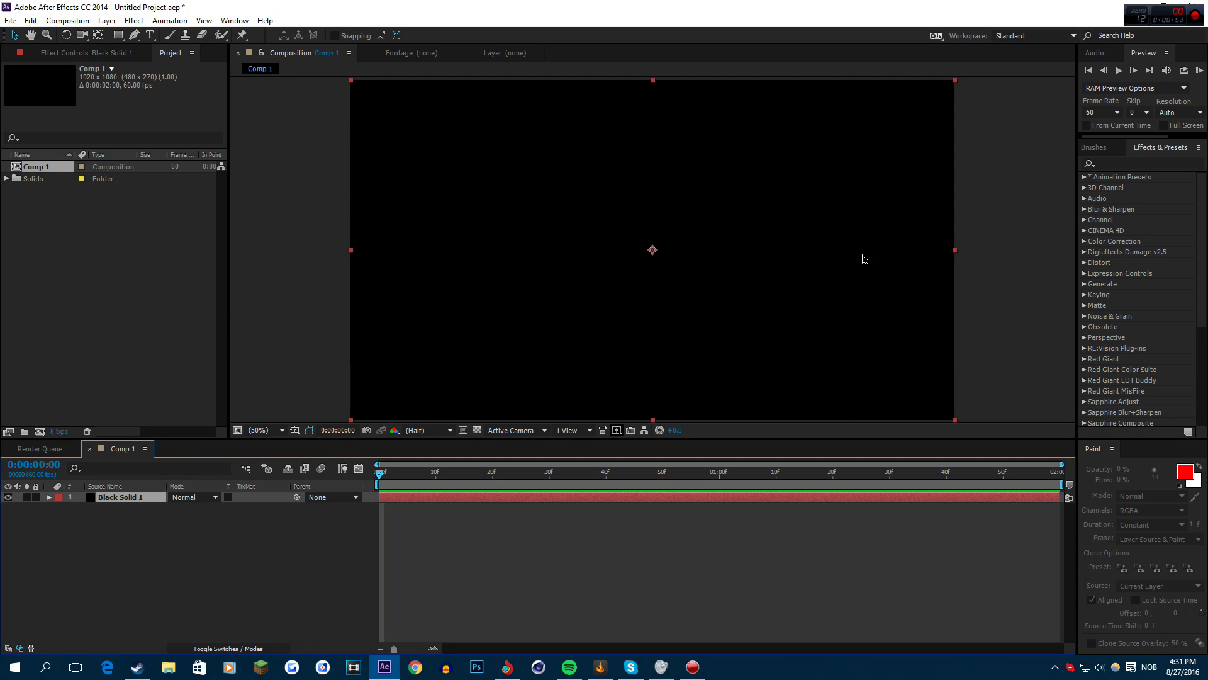
Search Effects & Presets for 'form' and apply Trapcode Form to Black Solid 1
click(1110, 163)
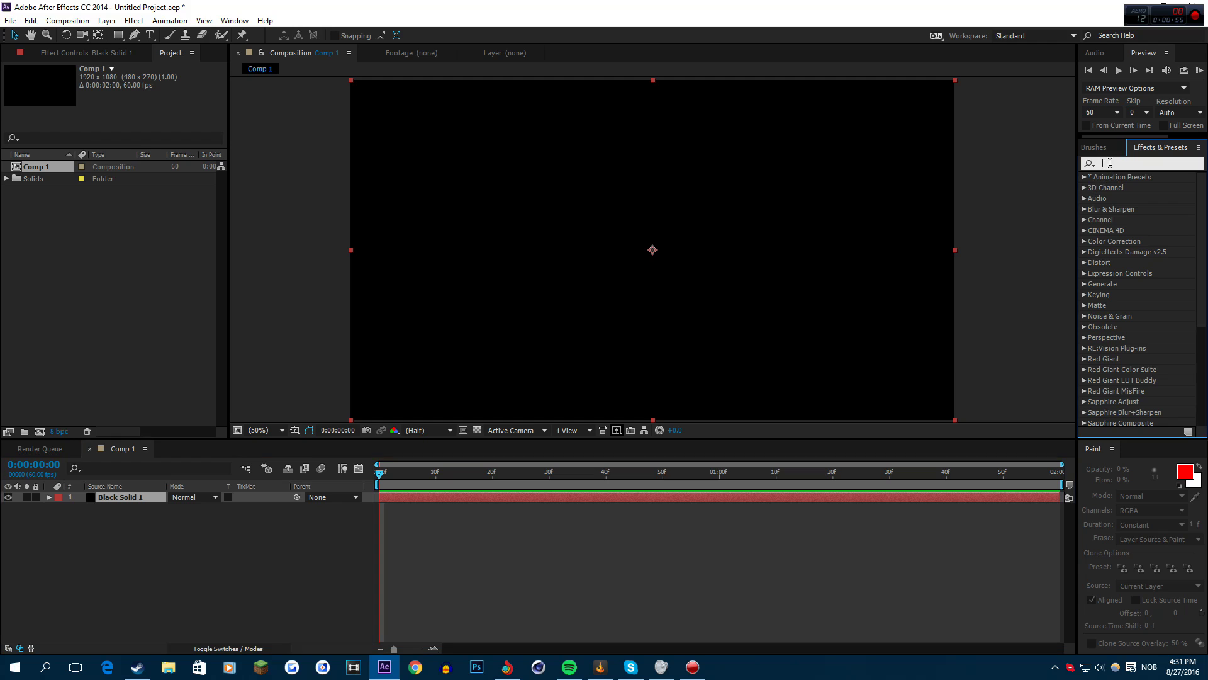
text(form)
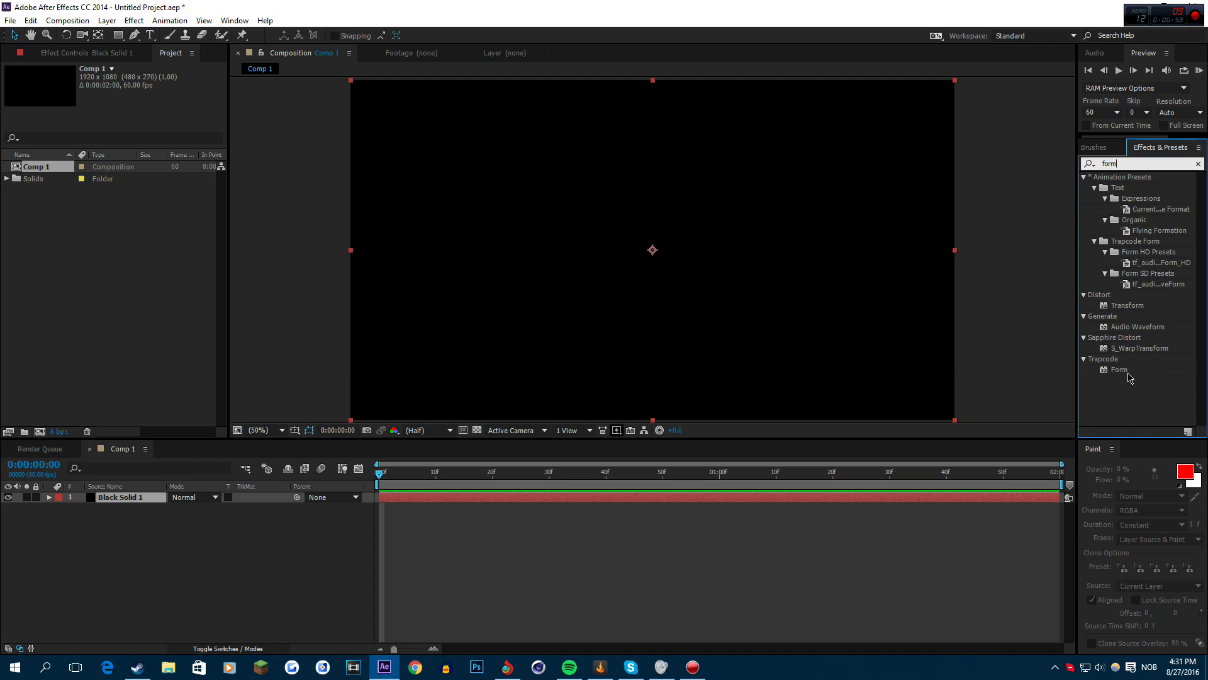
drag(1120, 370, 760, 489)
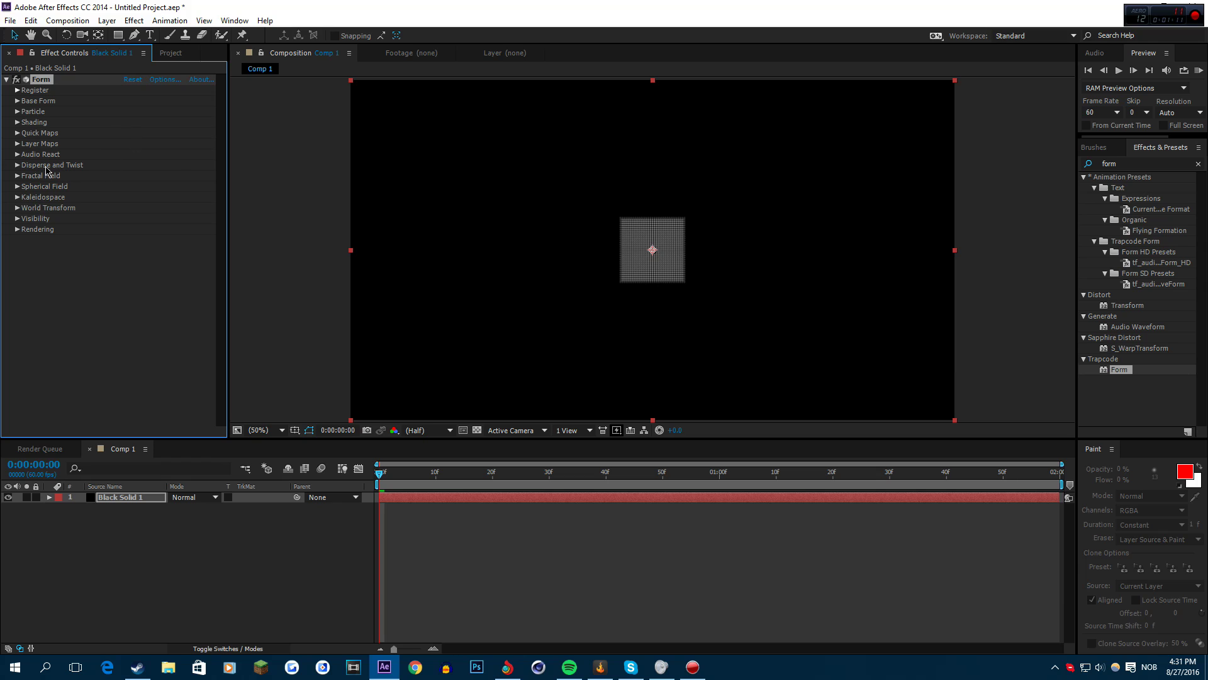
Set Form's Base Form to Sphere - Layered and preview the particle sphere
click(18, 101)
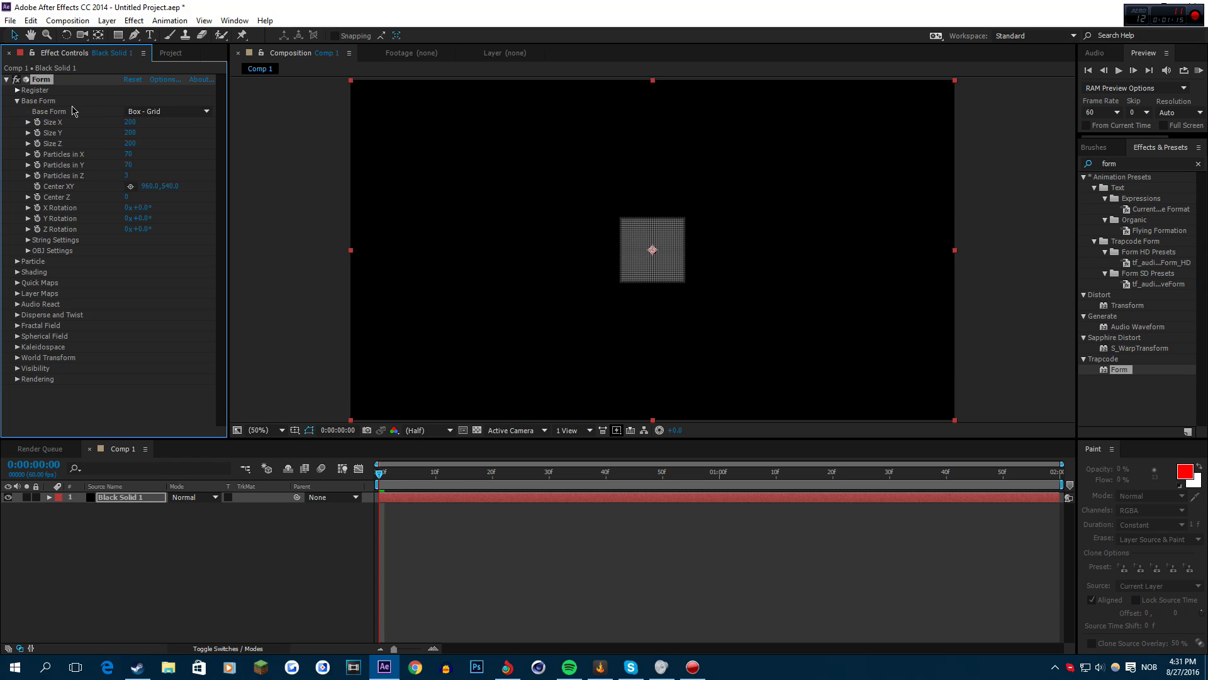
click(135, 112)
click(176, 153)
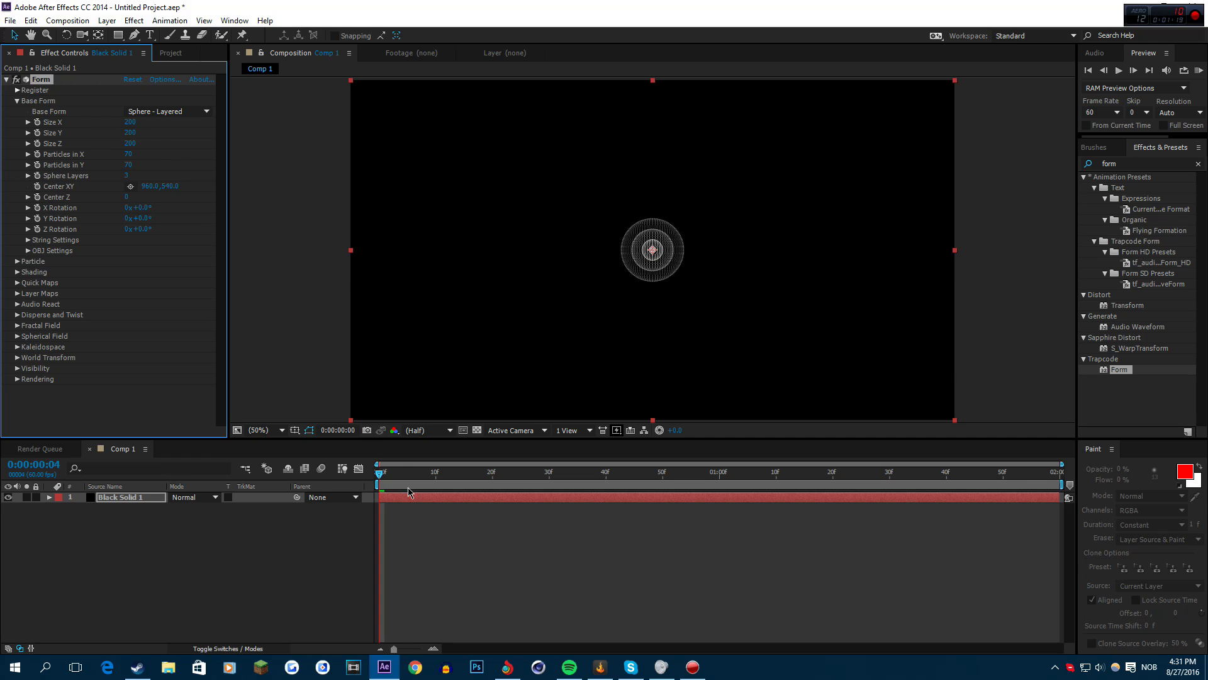
key(KP_0)
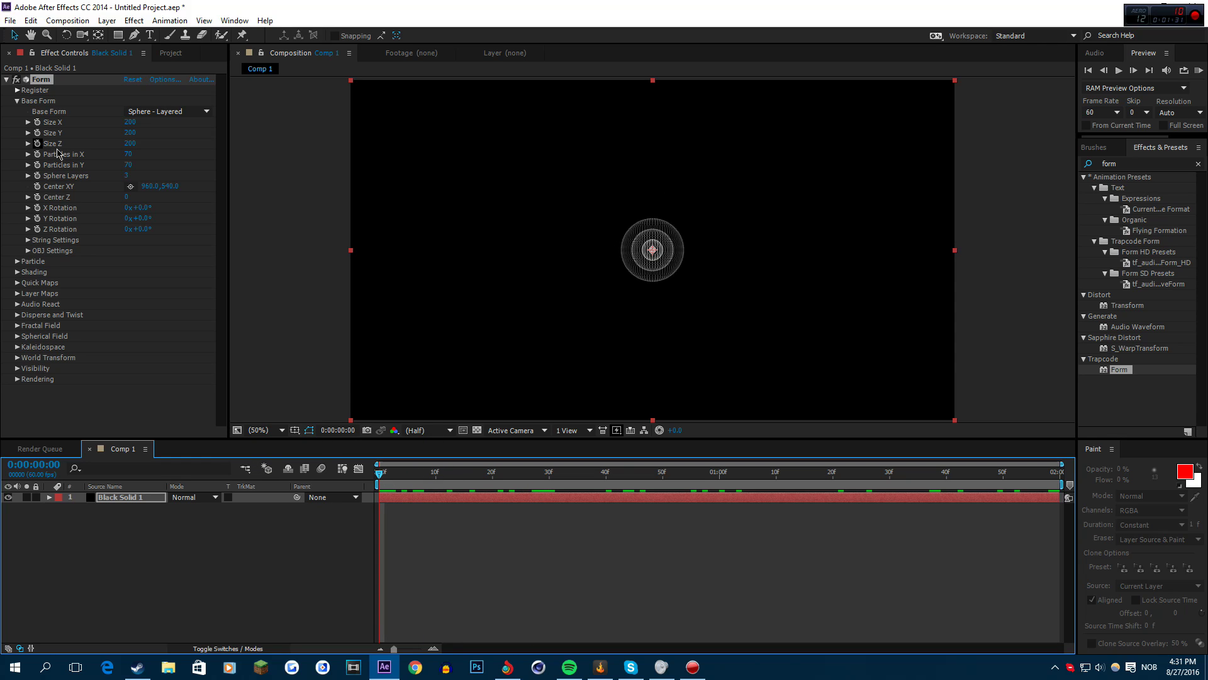
Keyframe Size X, Y and Z at 0 on the first frame
click(39, 122)
shift+click(40, 144)
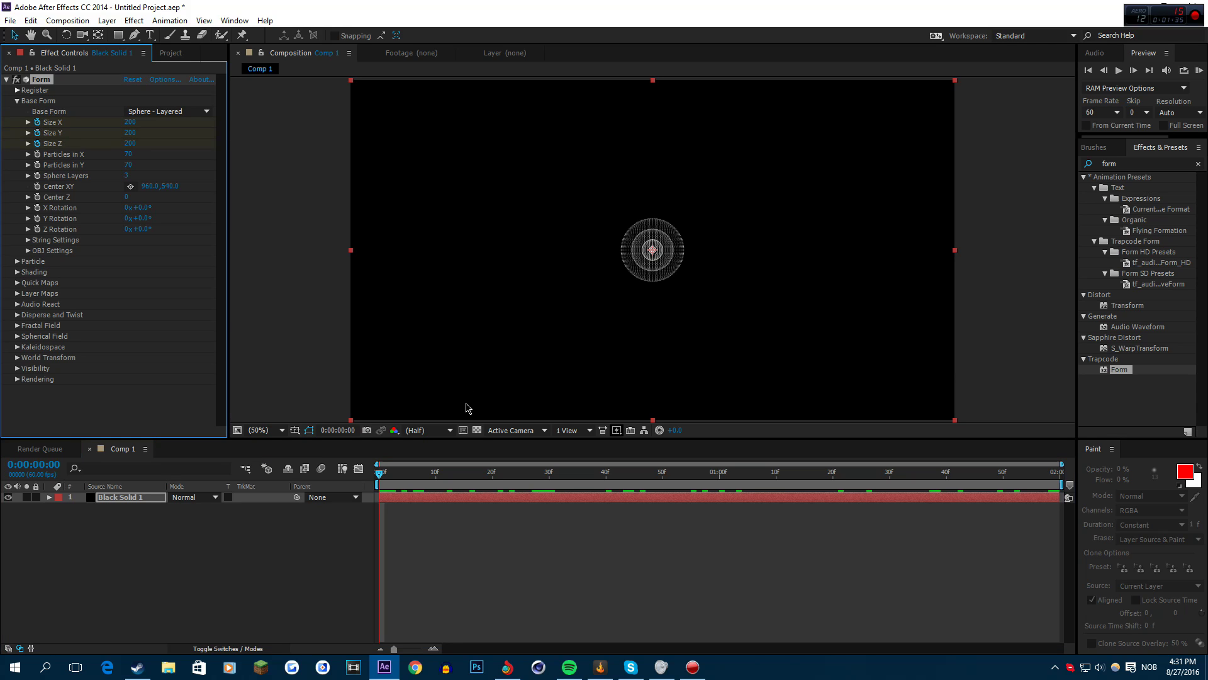
click(130, 122)
text(0)
key(Tab)
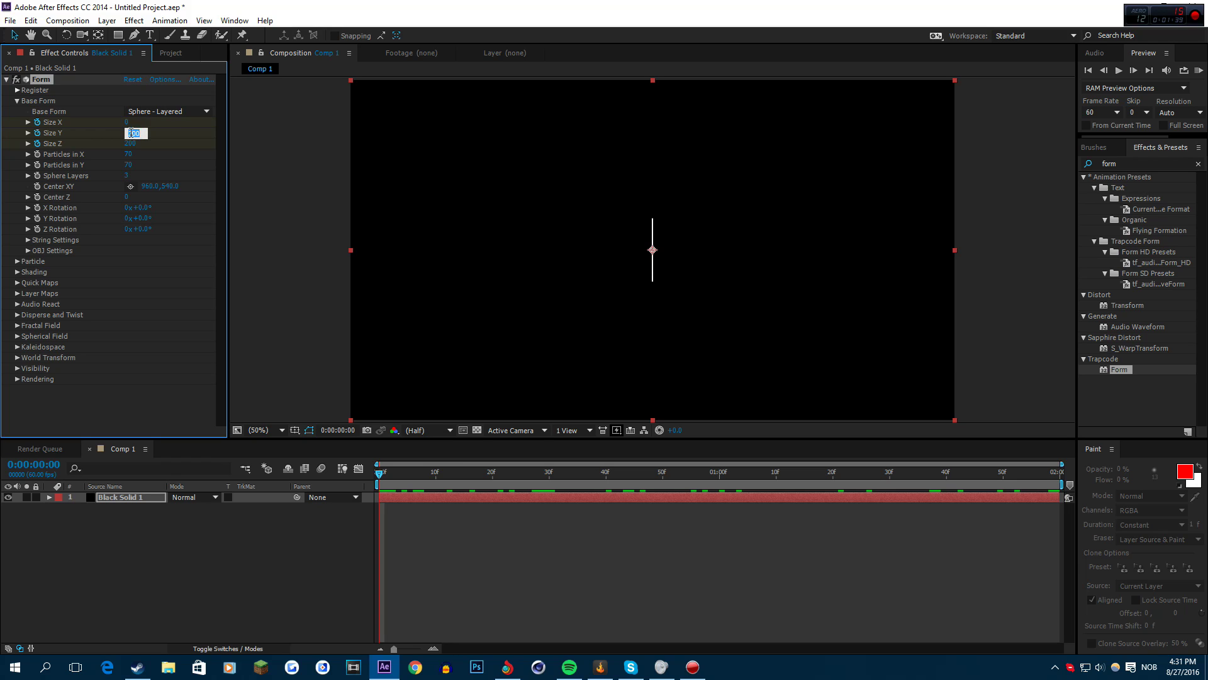
text(0)
key(Tab)
text(0)
key(Return)
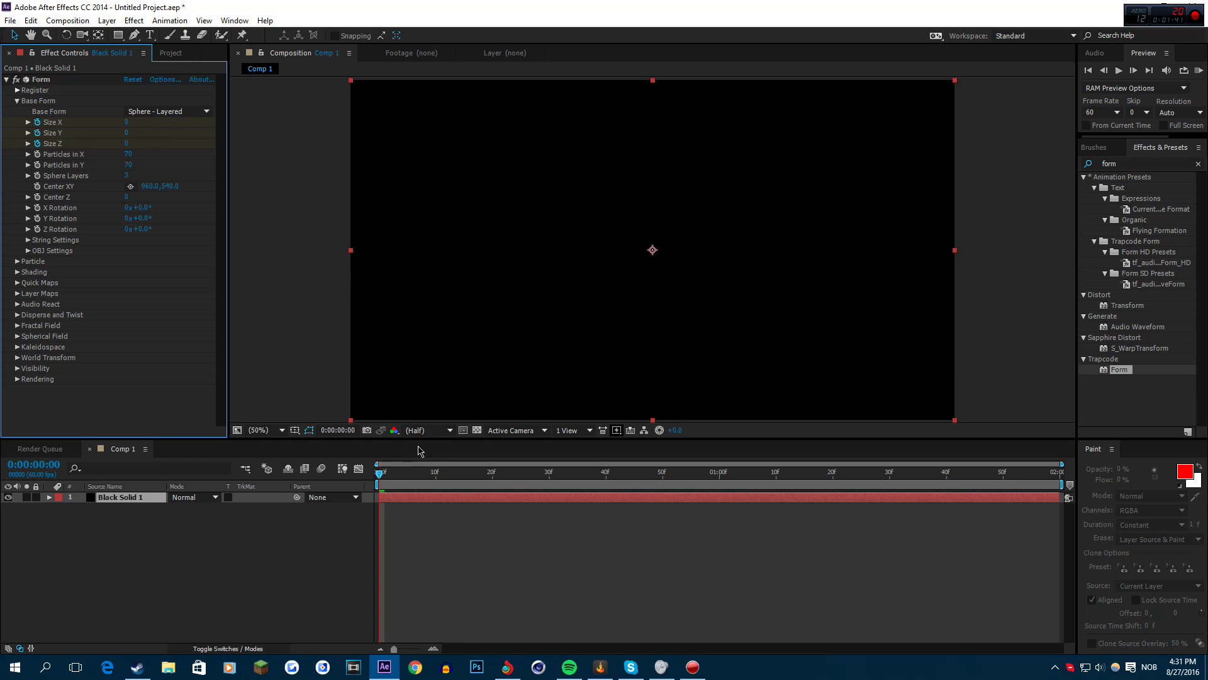
On the last frame set Size X 2000, Size Y 2000, Size Z 100, then preview
click(409, 476)
key(space)
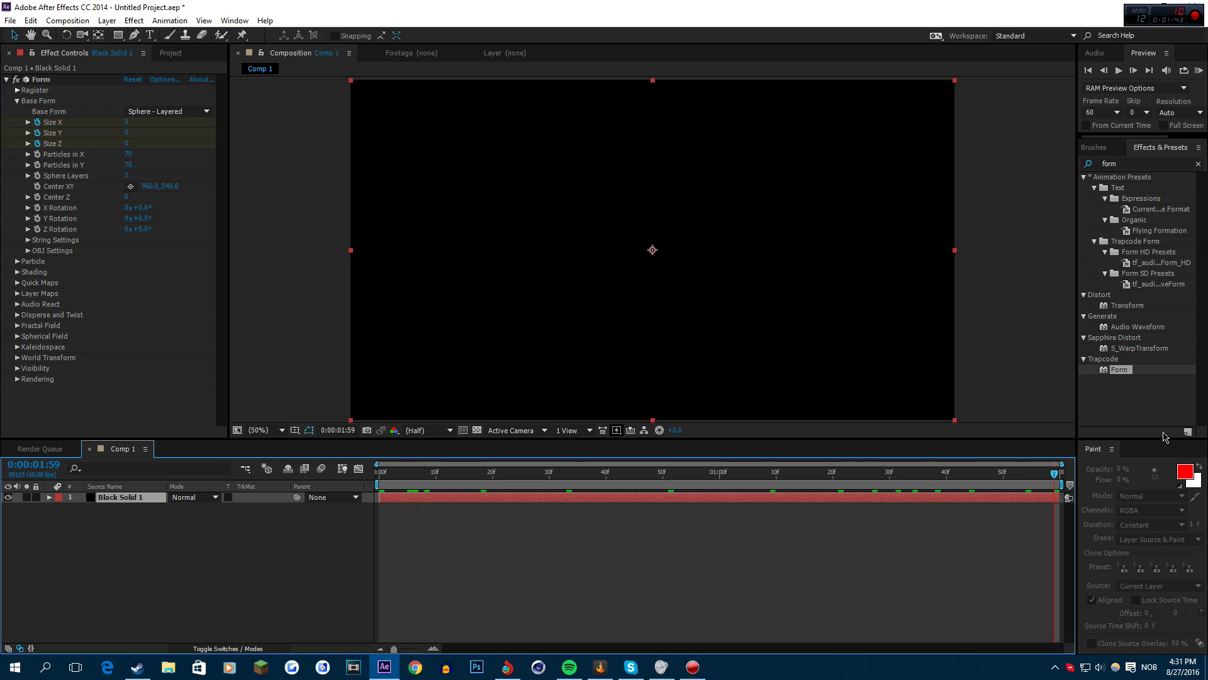
click(127, 122)
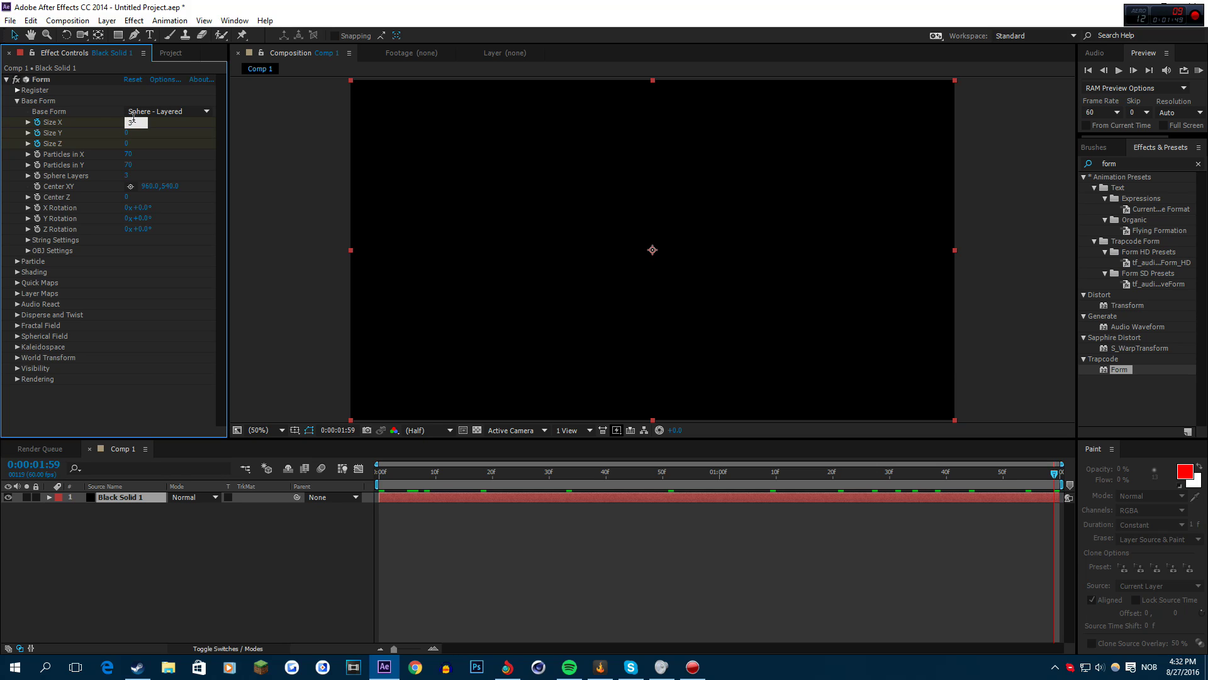
text(2000)
key(Tab)
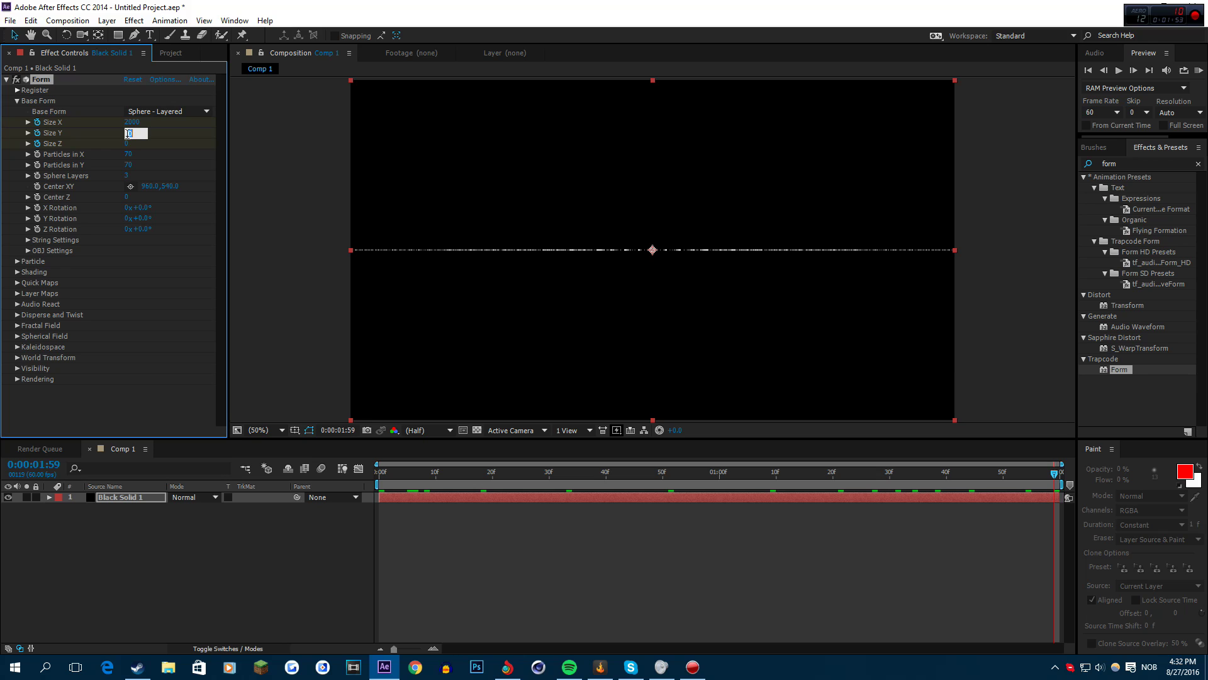
text(2000)
key(Return)
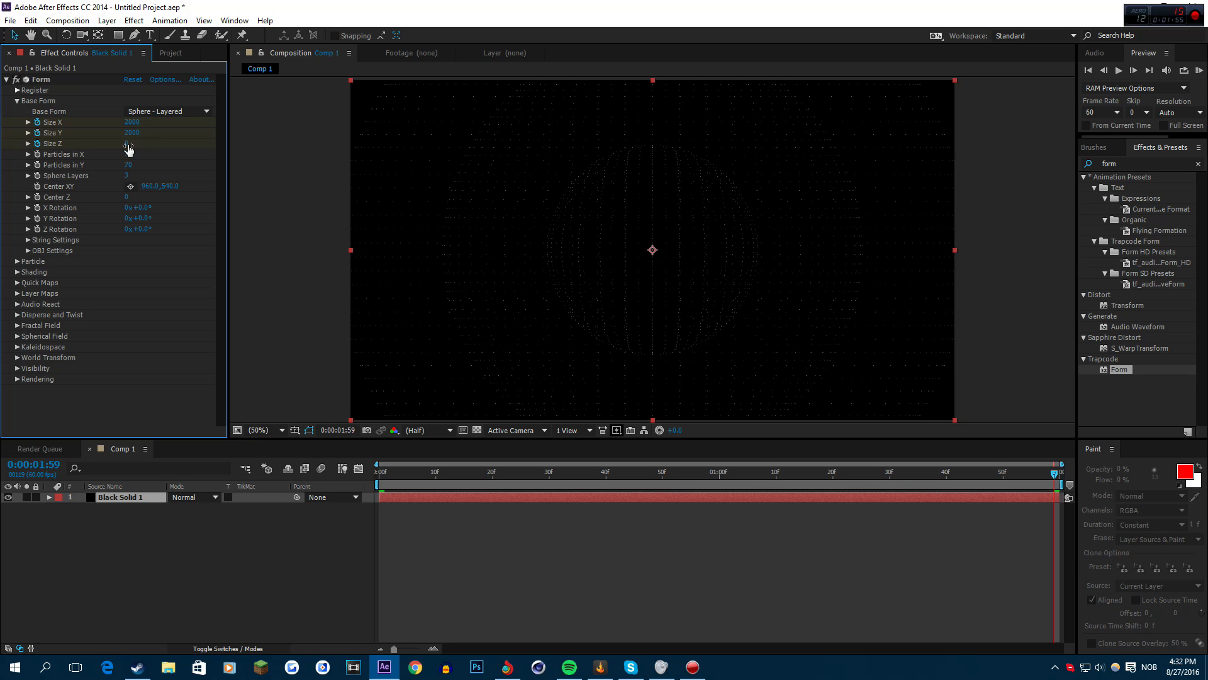
click(128, 144)
double_click(126, 143)
text(100)
key(Return)
key(space)
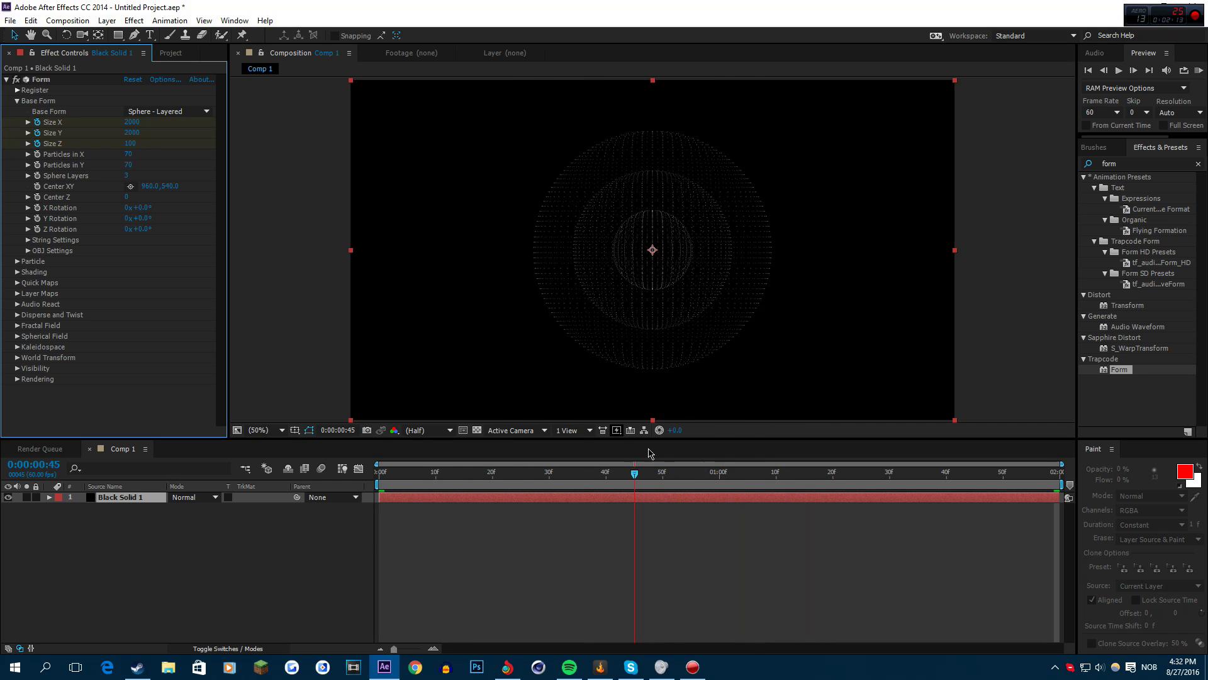
Set Particles in X and Particles in Y to 700 each
click(128, 154)
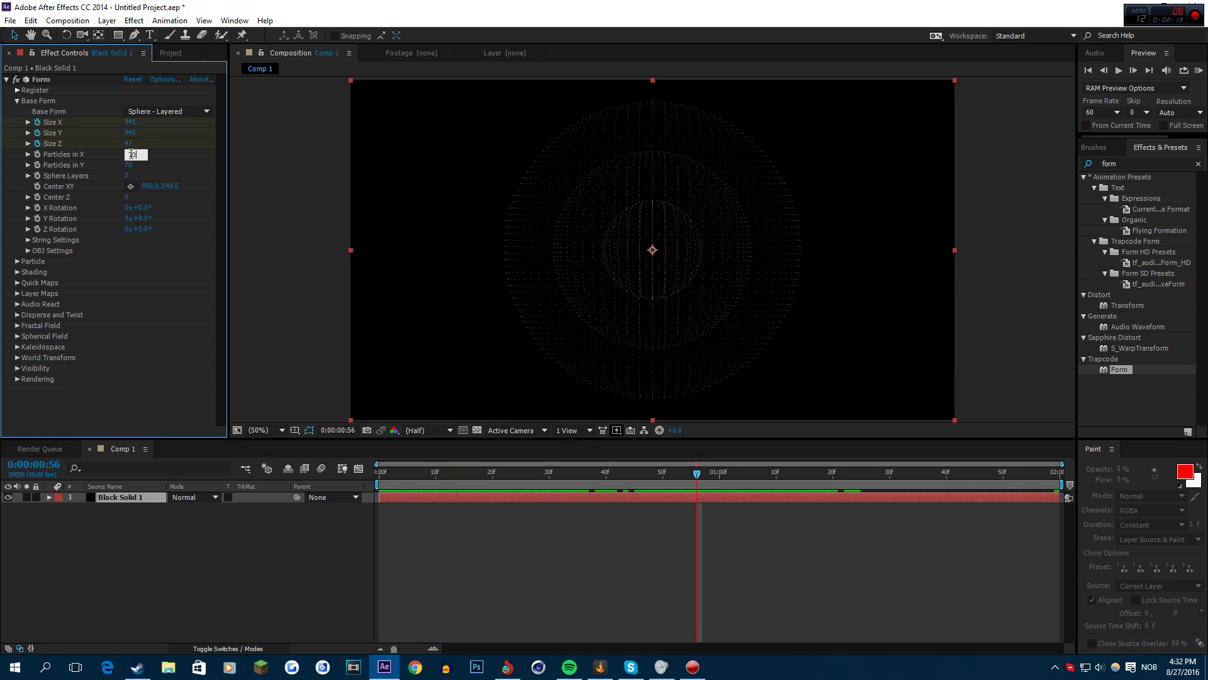
text(0)
key(Tab)
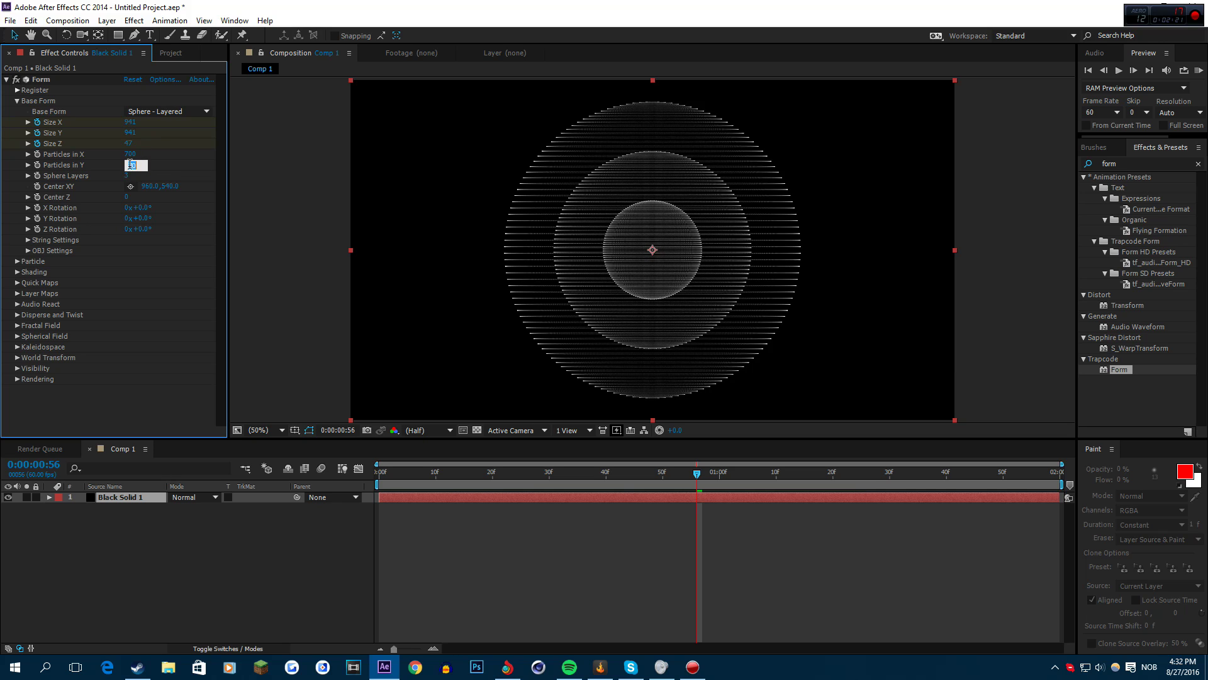
text(800)
key(BackSpace)
key(BackSpace)
key(BackSpace)
text(700)
key(Return)
Move the current time from frame 16 to frame 29 to check the half-grown sphere
click(683, 494)
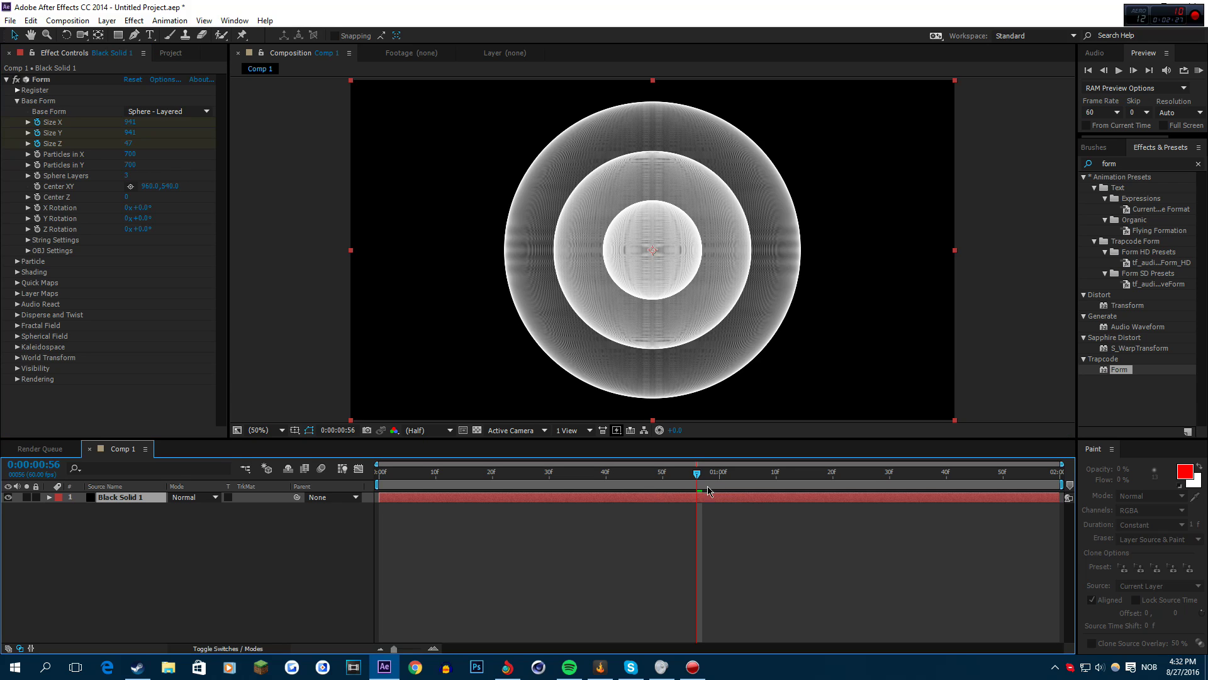
click(471, 473)
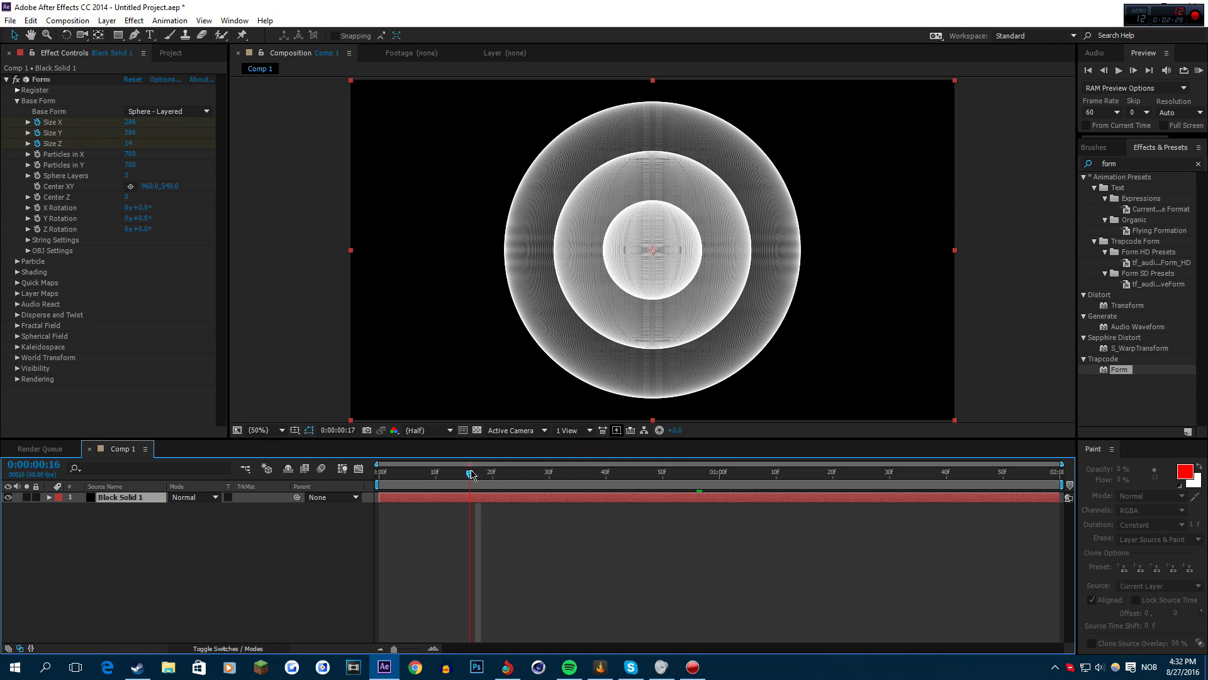
drag(471, 473, 542, 462)
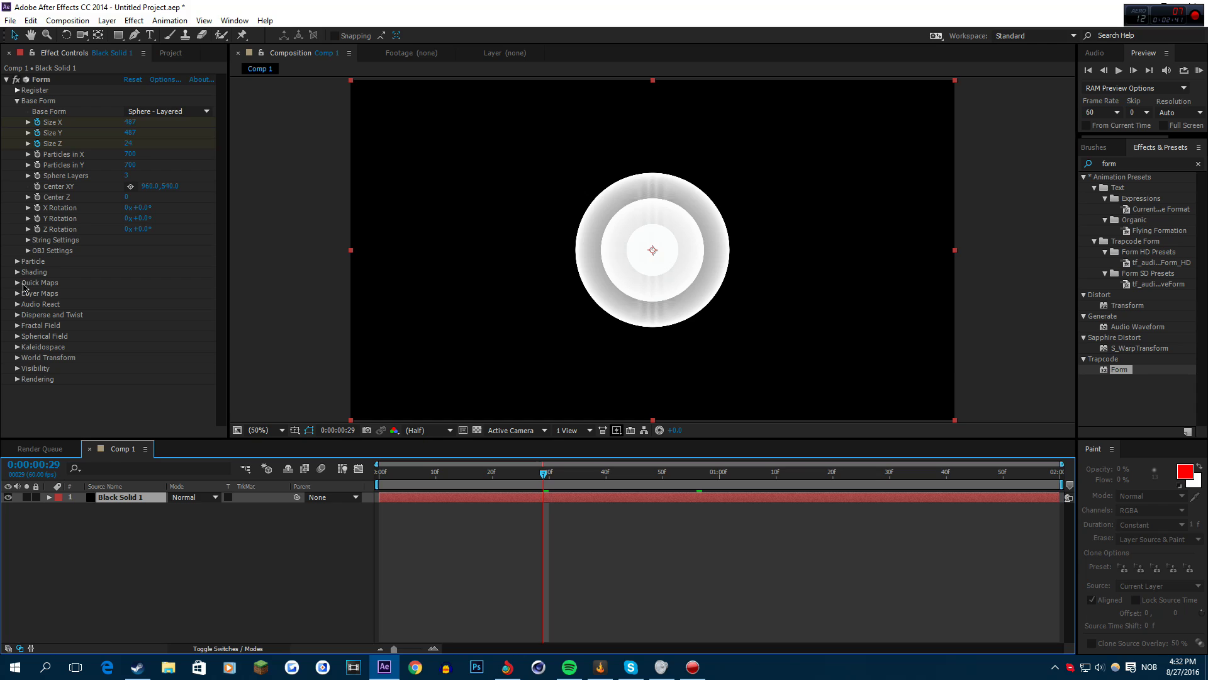
Set Fractal Field Displace to 75 and view the distortion at frame 41
click(17, 325)
scroll(16, 329, down, 4)
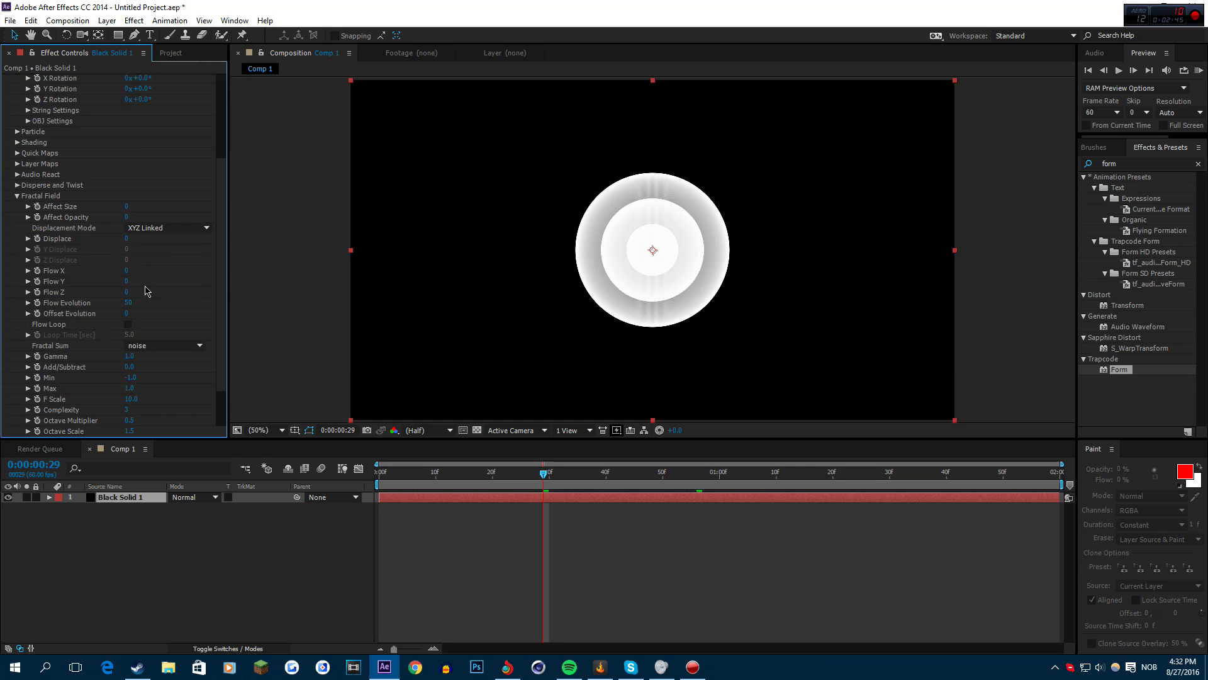
click(127, 238)
text(75)
key(Return)
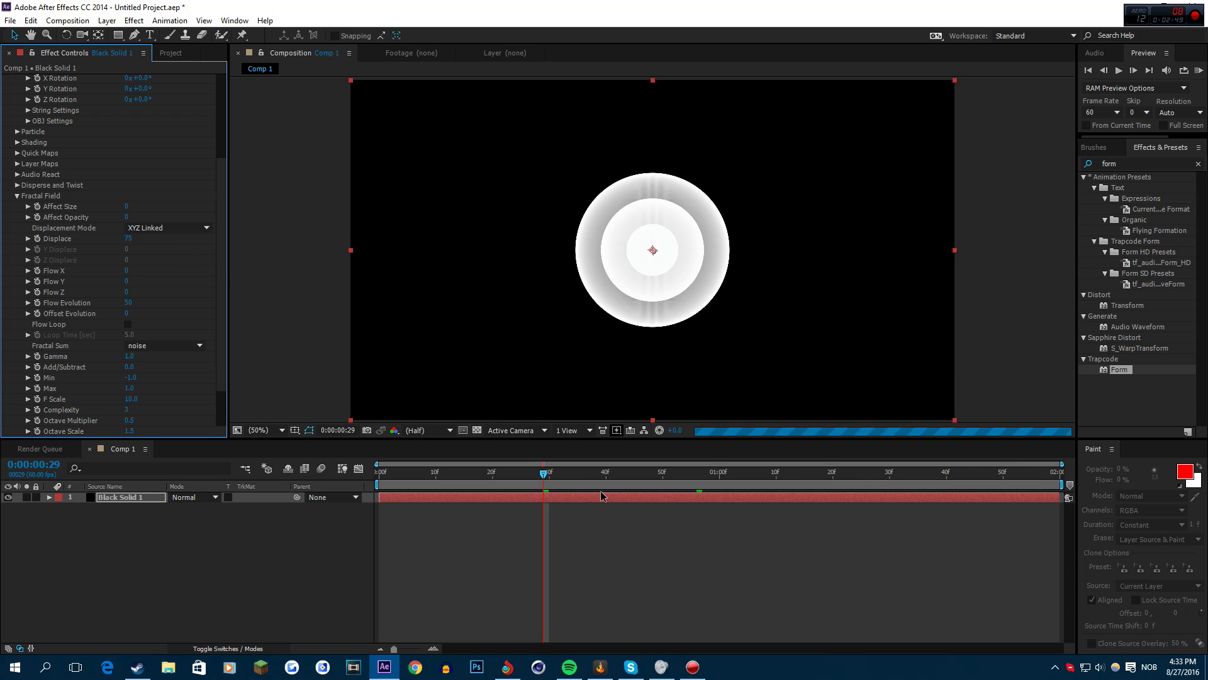
click(612, 479)
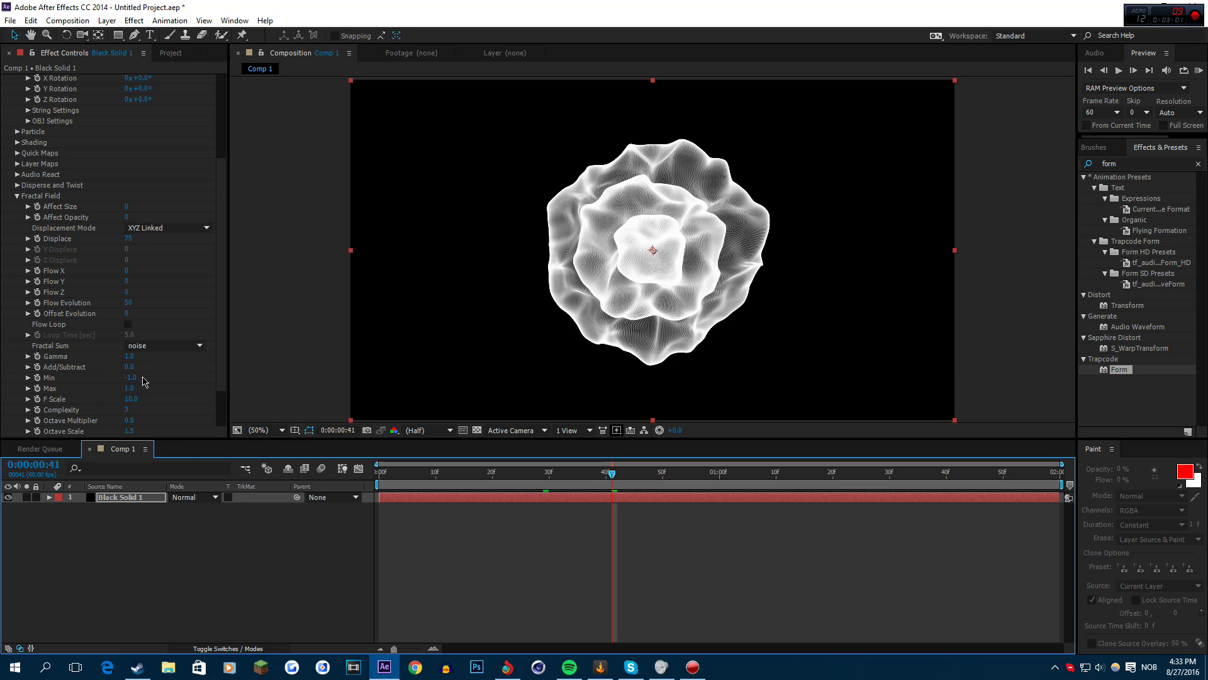
scroll(168, 418, down, 1)
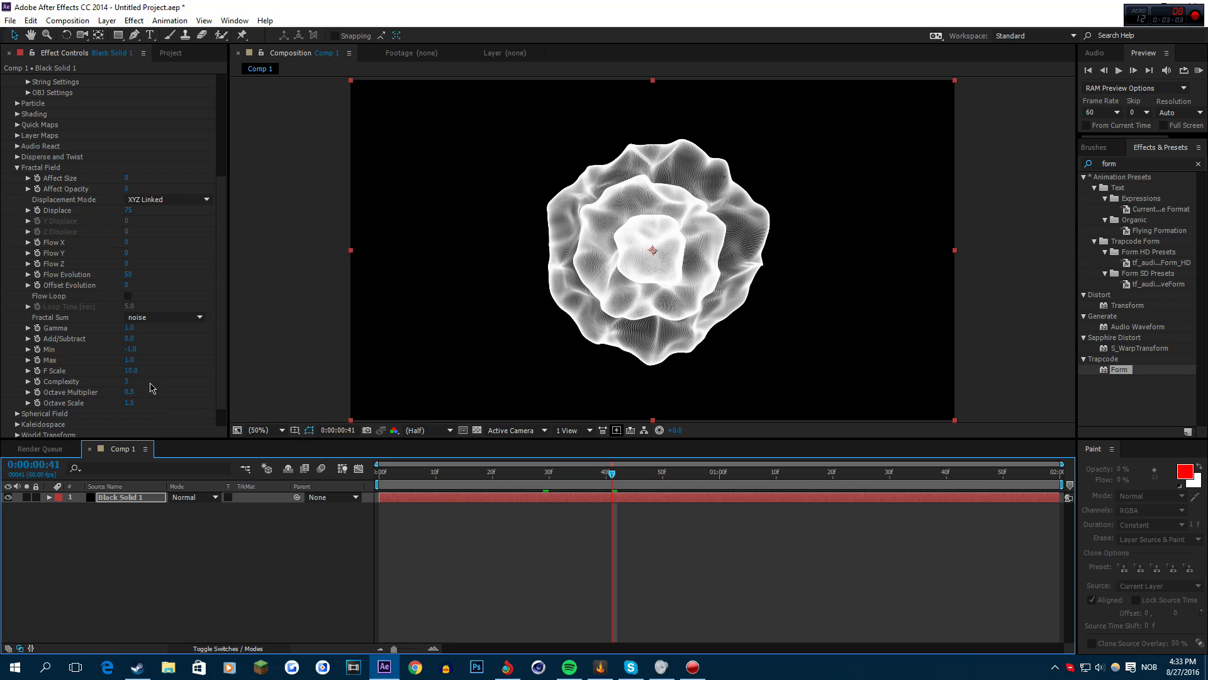
Set Fractal Field Affect Size to 3 and Affect Opacity to 25
click(125, 180)
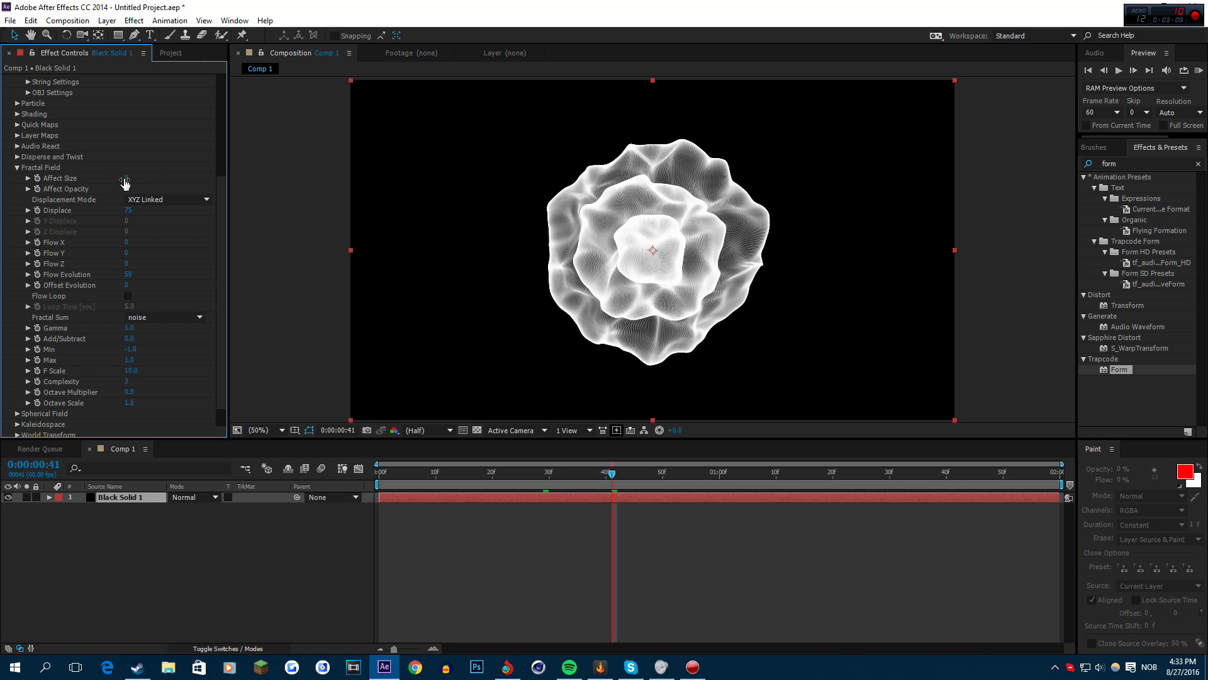
click(127, 177)
click(129, 189)
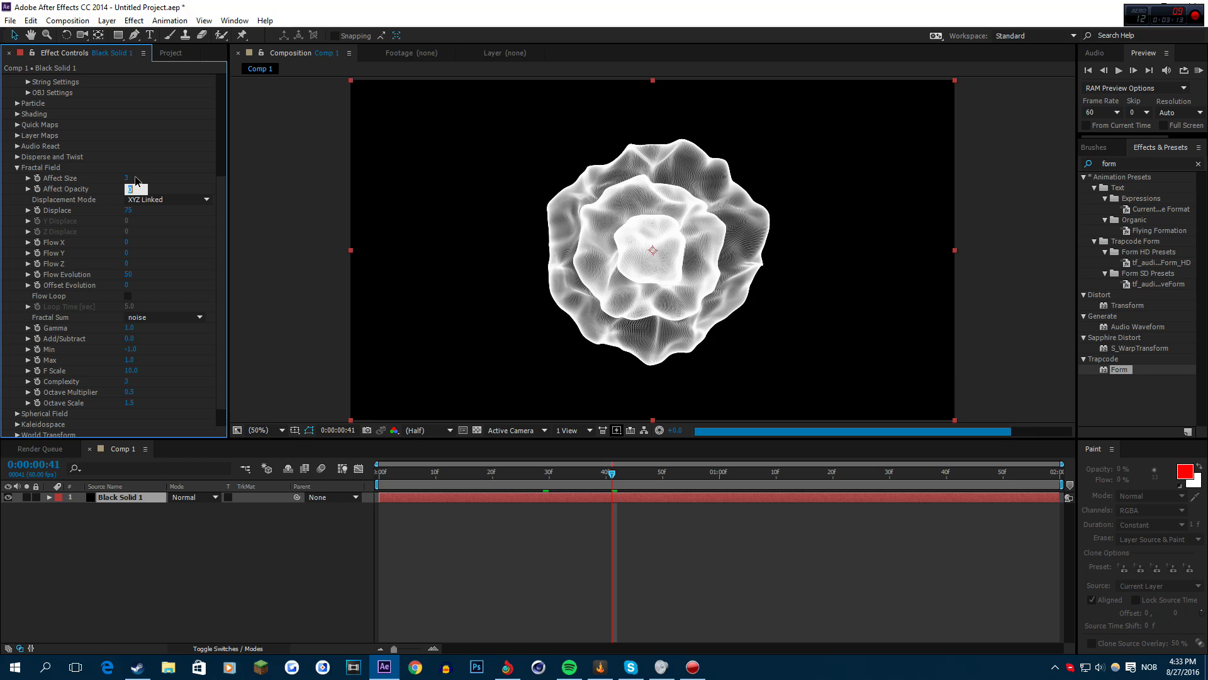
text(45)
key(Return)
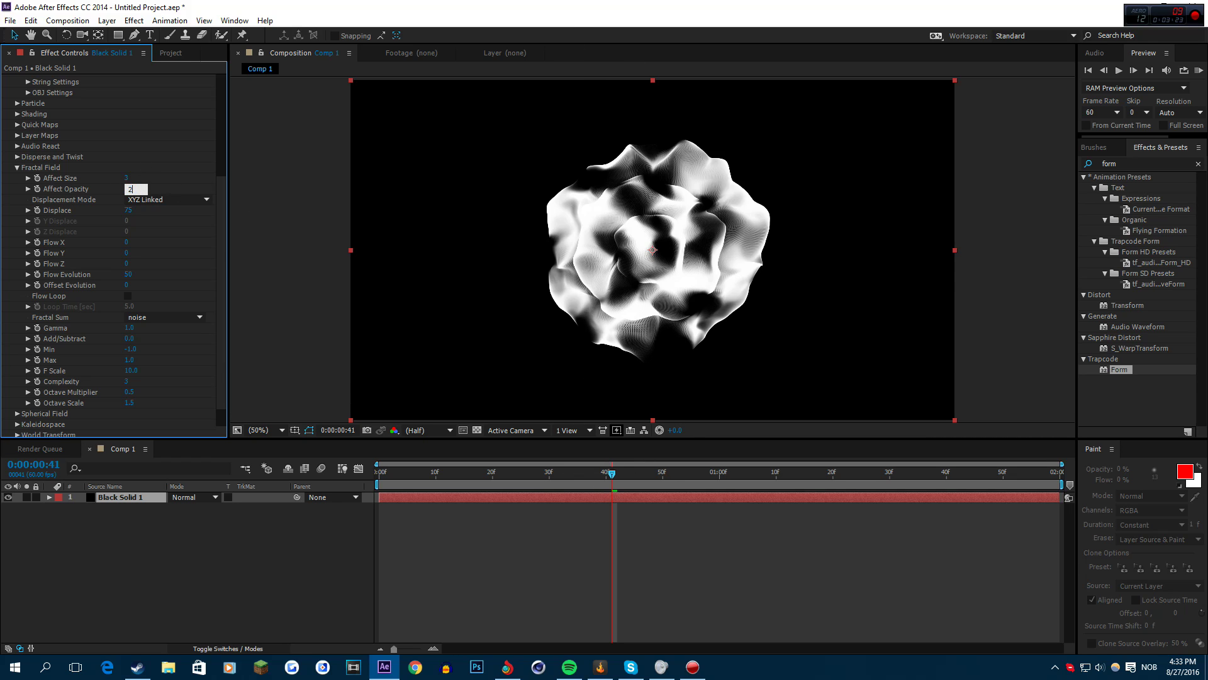
key(Return)
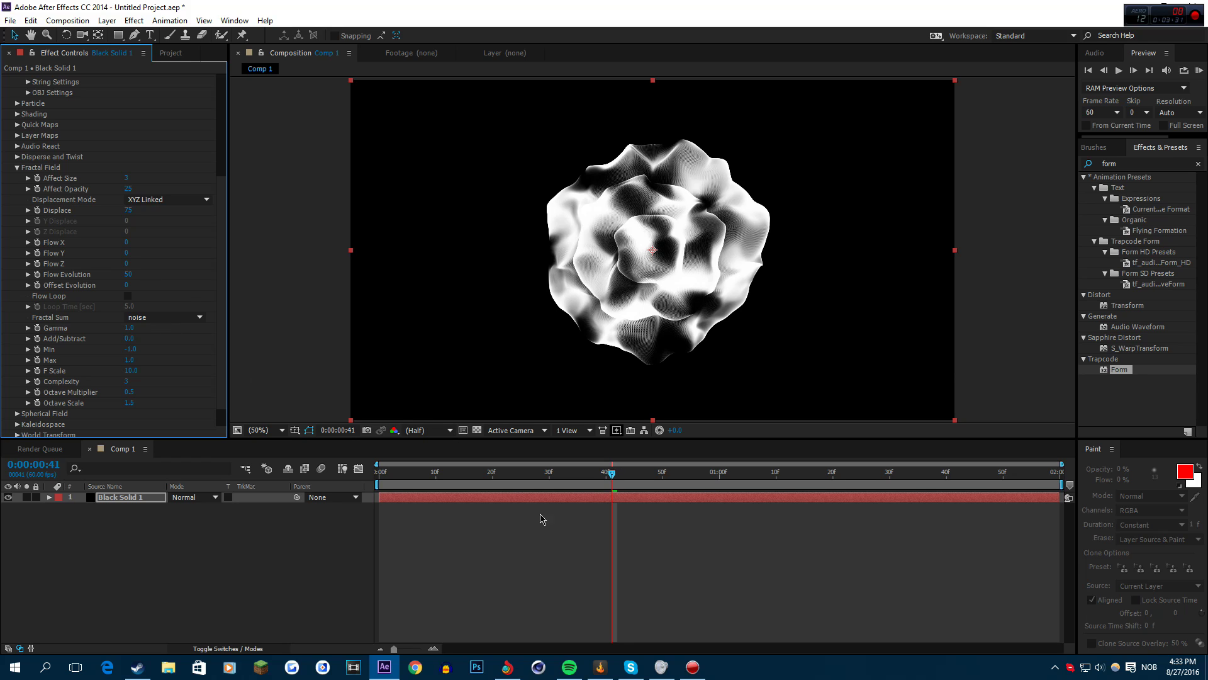
Go to 0:00:01:00 and drag the Fractal Field Complexity value toward 2
drag(550, 484, 512, 480)
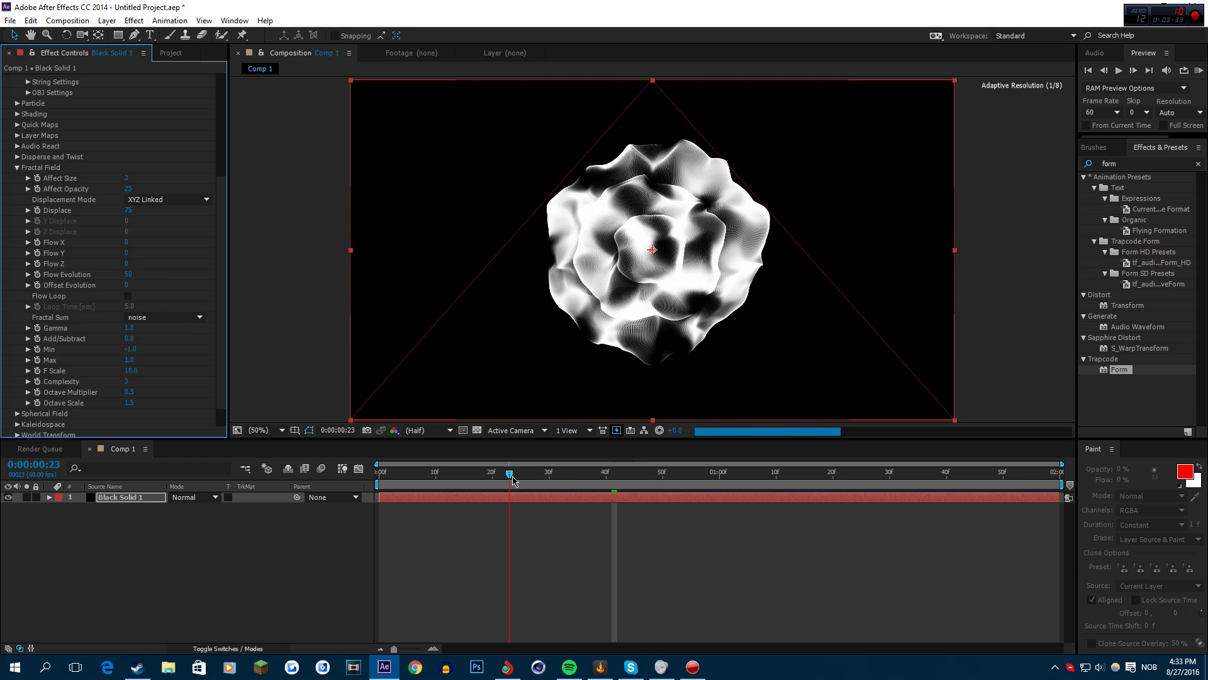
click(743, 470)
click(719, 471)
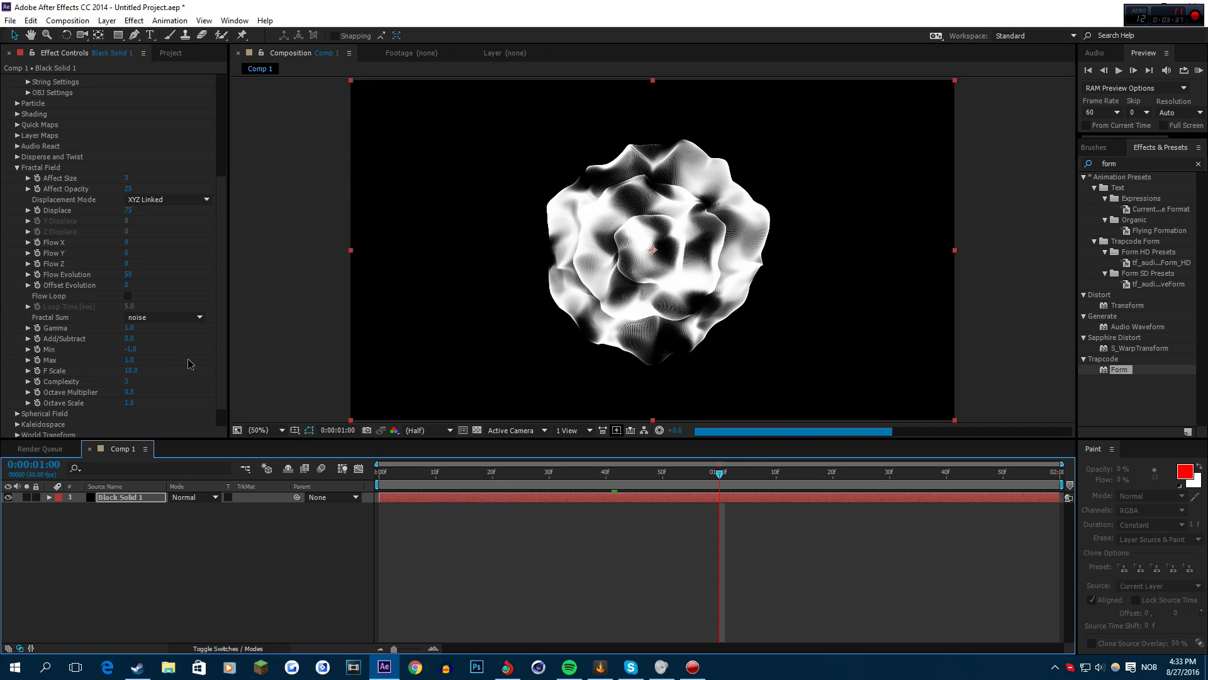
drag(126, 382, 127, 387)
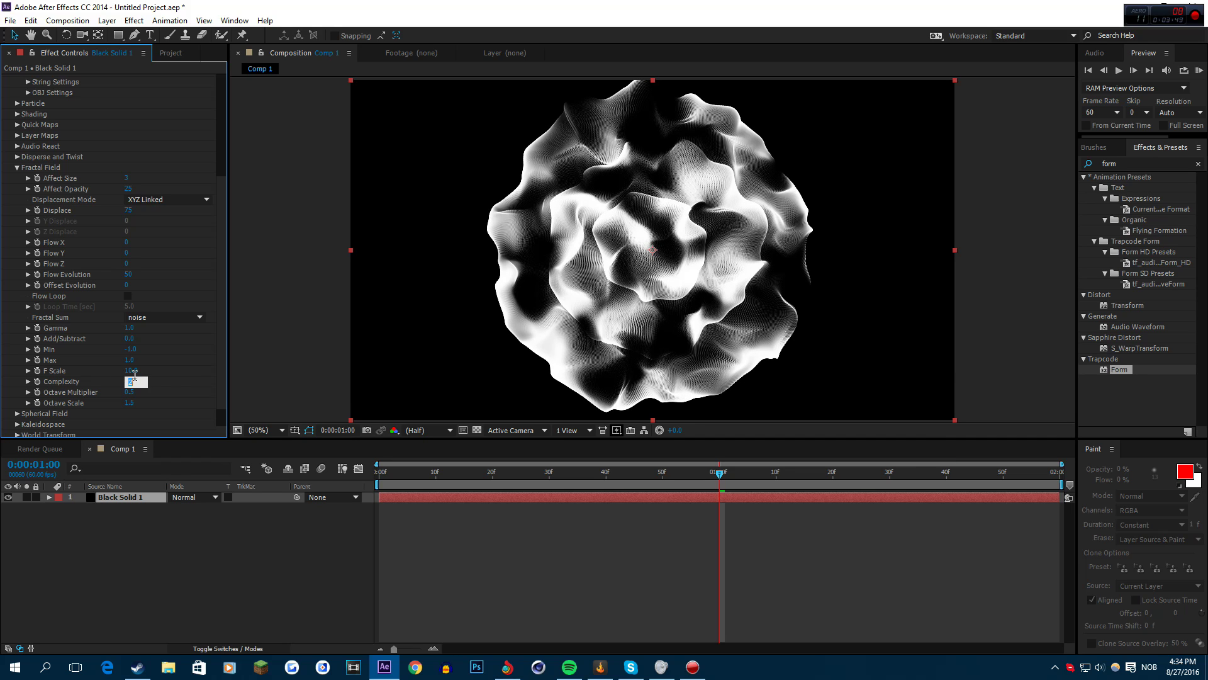
Confirm Complexity 2 and set Fractal Field F Scale to 7.0
key(Return)
drag(136, 378, 129, 375)
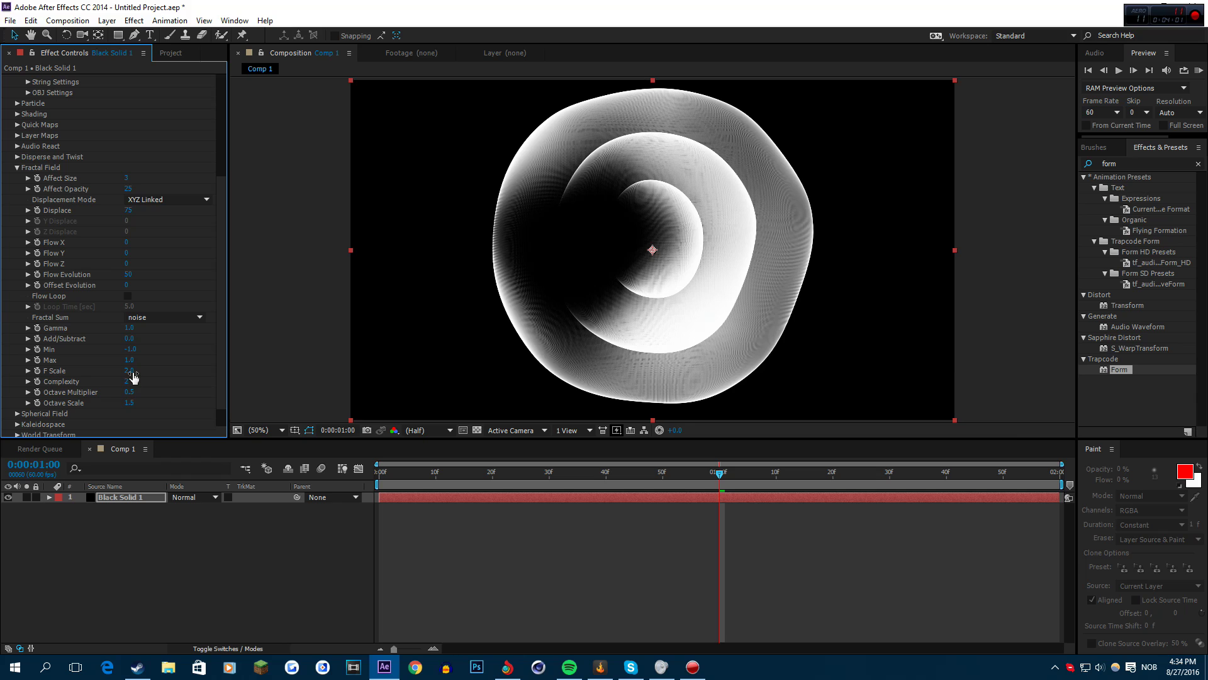
drag(134, 371, 139, 371)
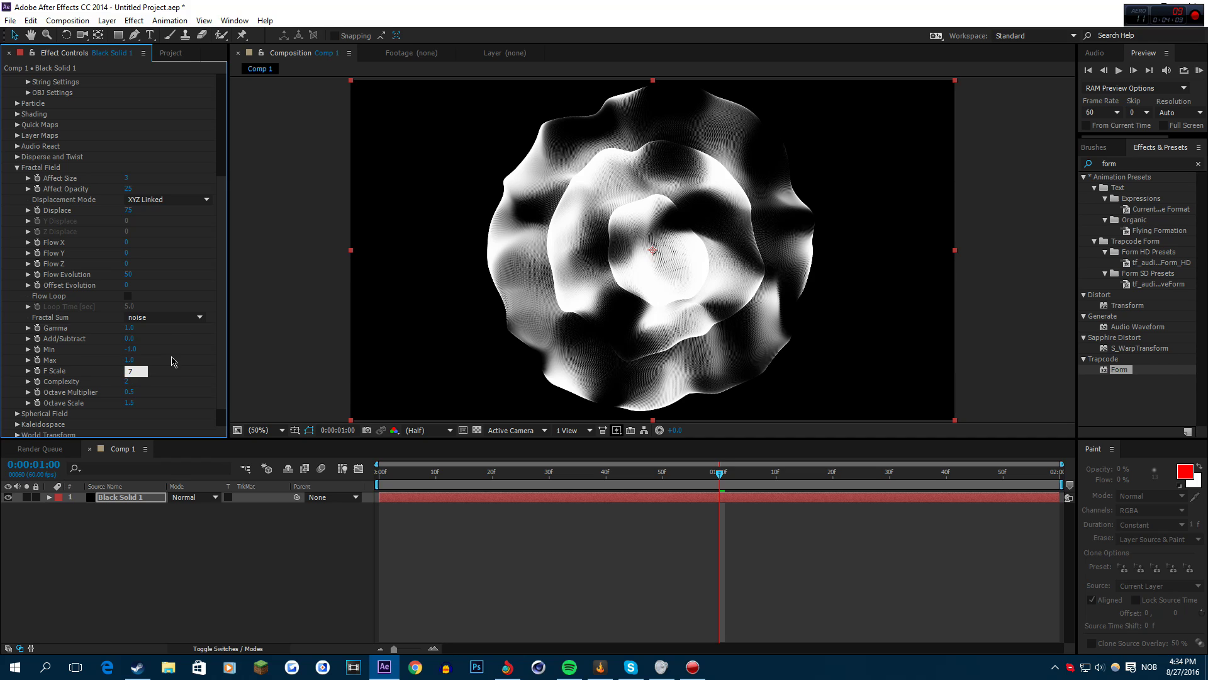
key(Return)
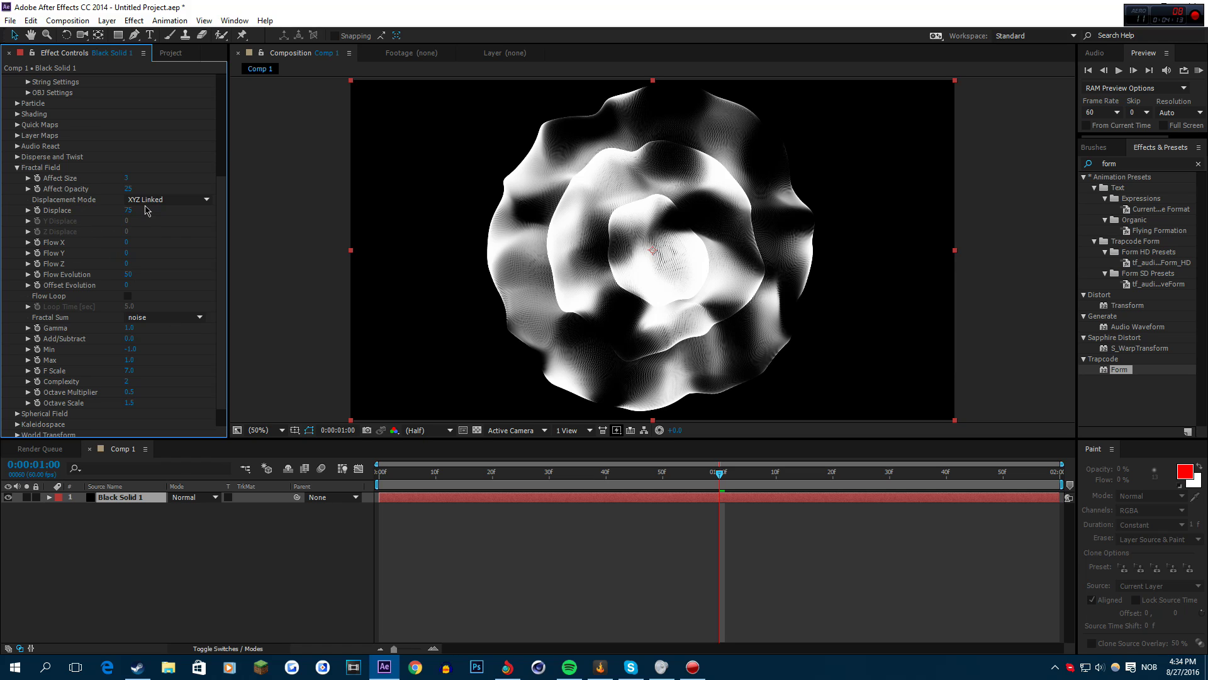
Check Base Form Size, RAM preview the shockwave growth from the start, then return to frame 20
scroll(145, 210, up, 3)
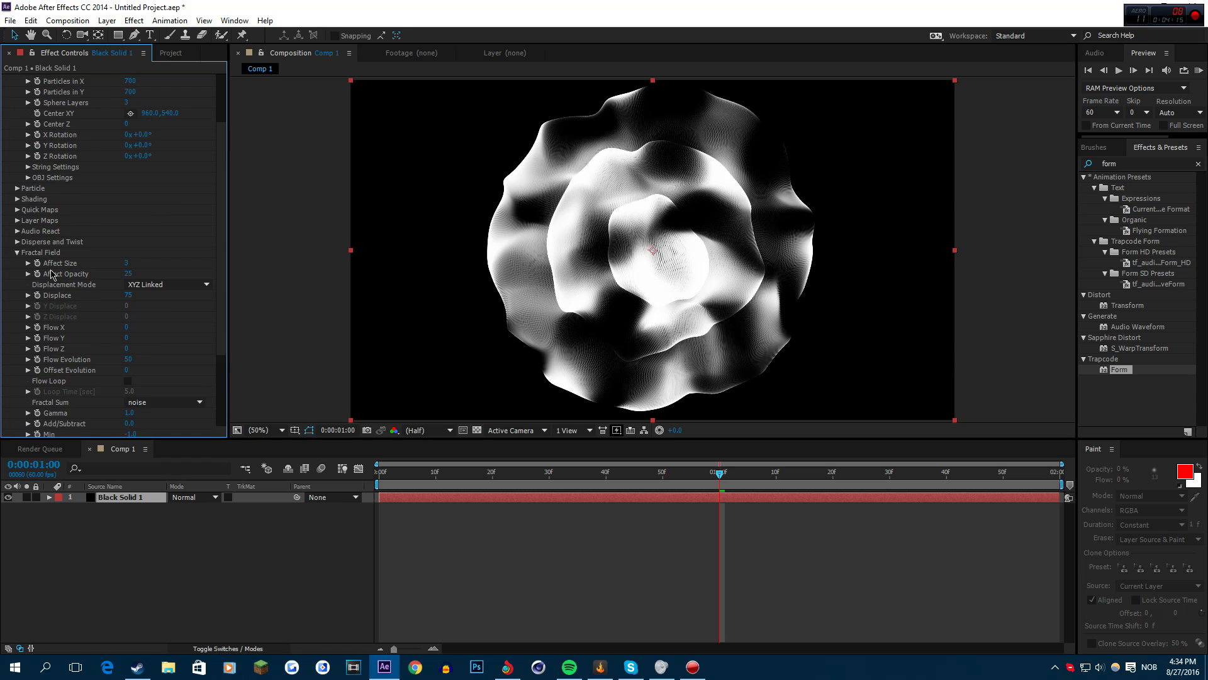
scroll(140, 241, up, 3)
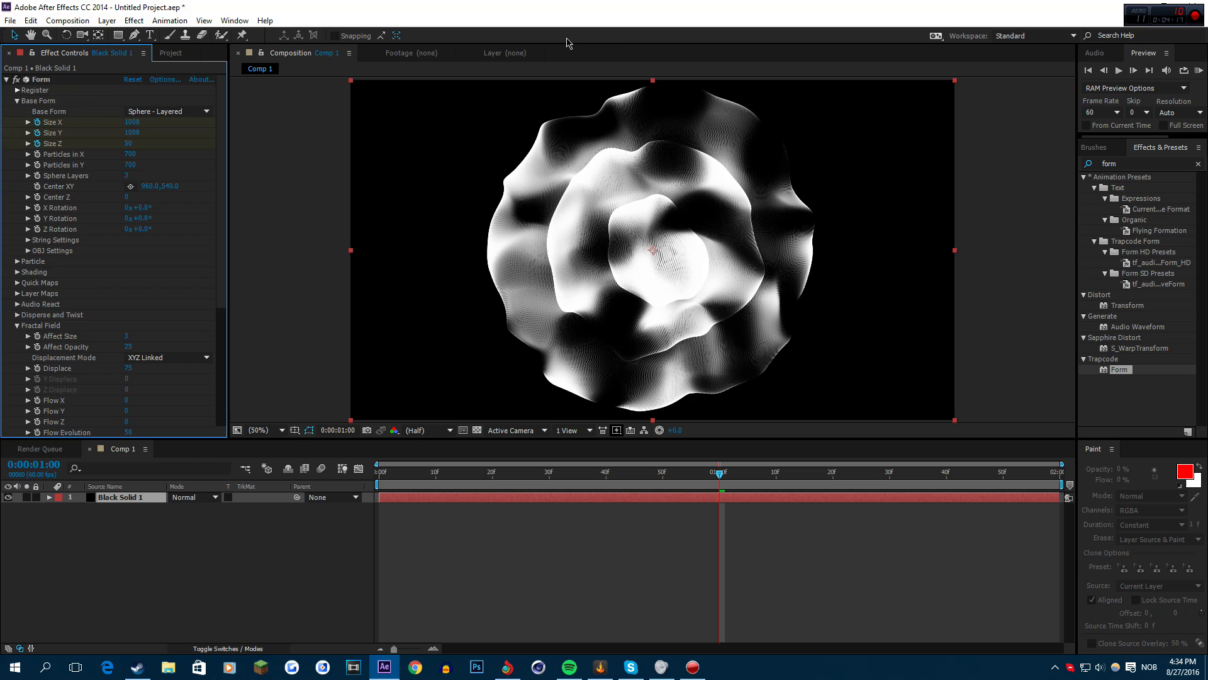
scroll(219, 247, down, 2)
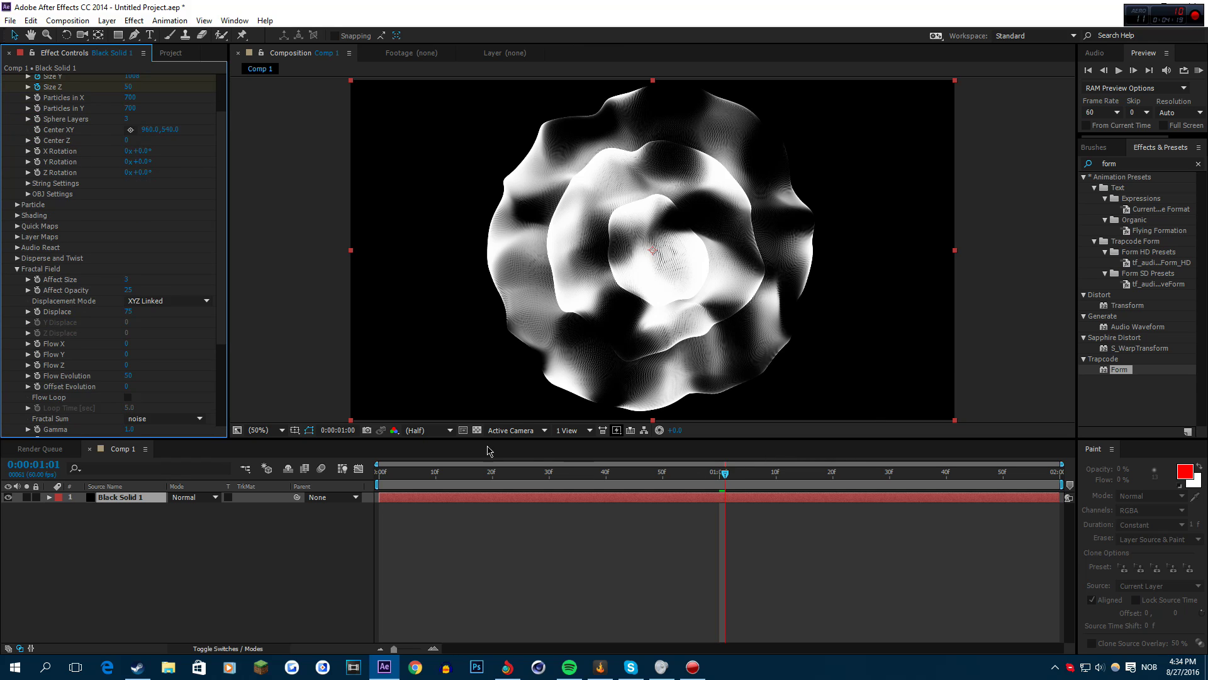
key(KP_0)
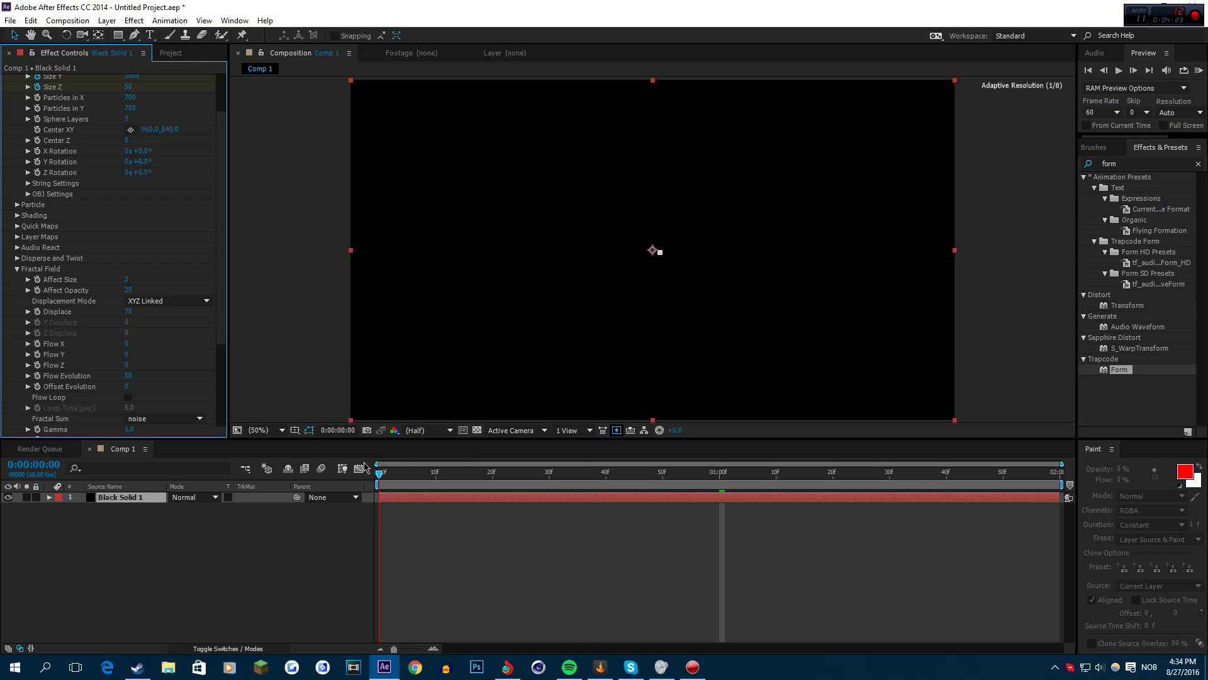
click(494, 472)
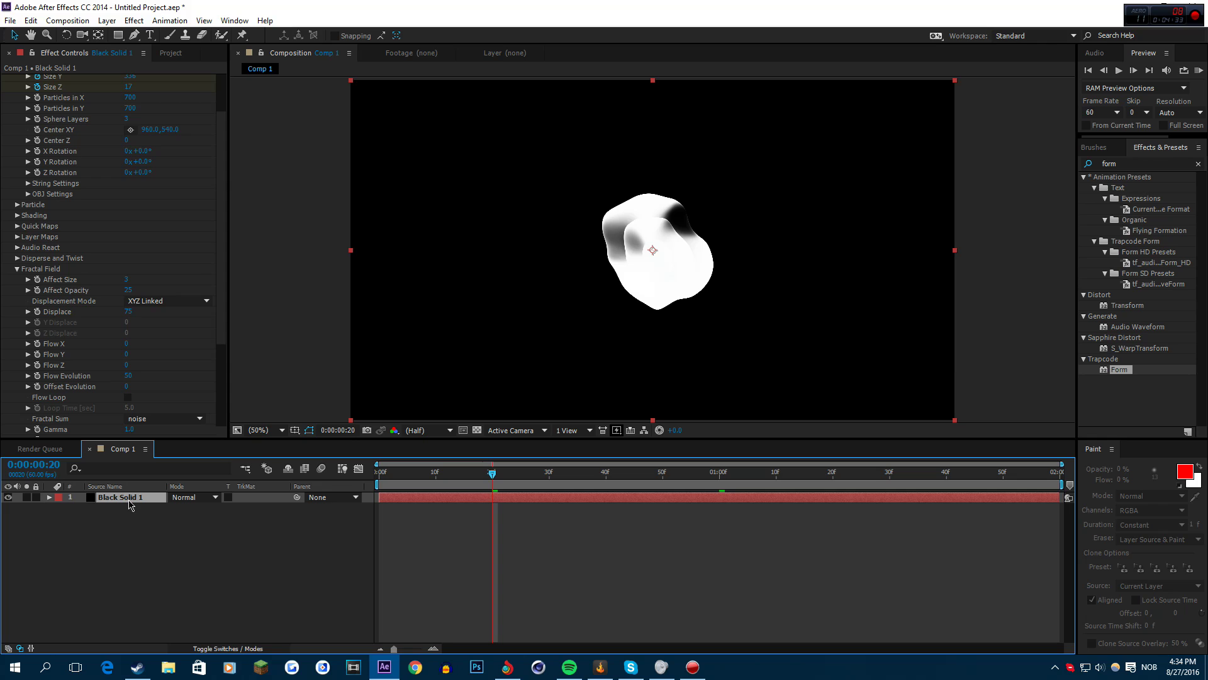
Reveal the Size X, Y and Z keyframes with U and marquee-select all six
key(u)
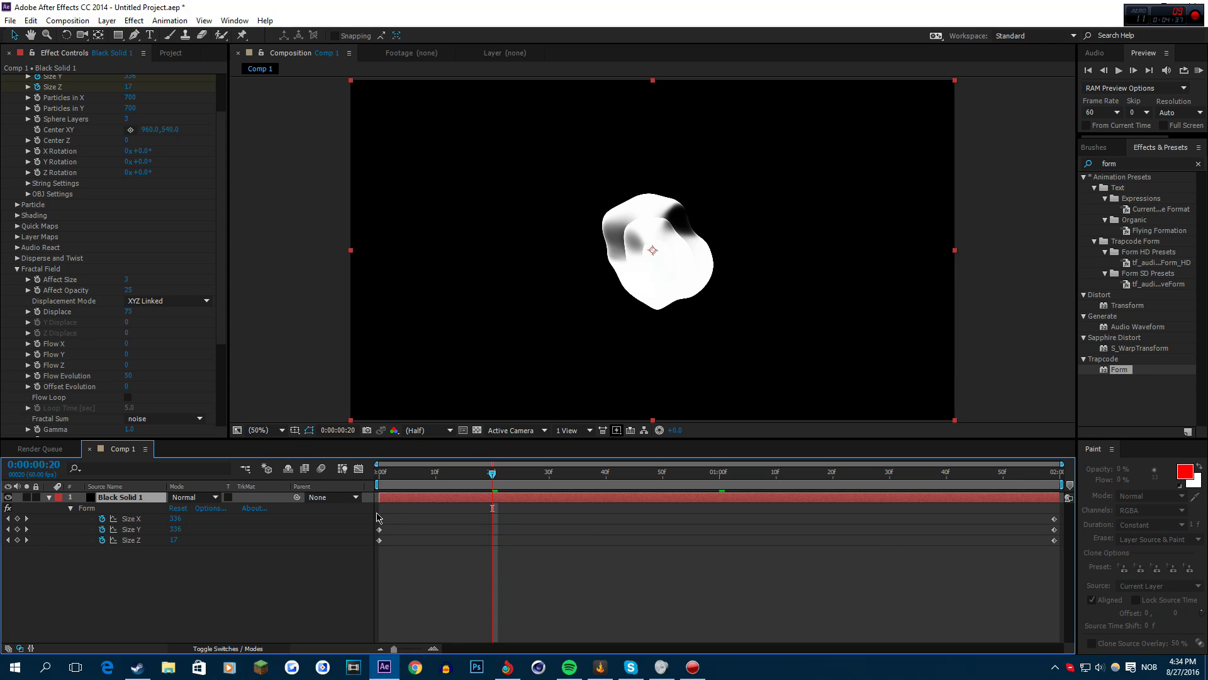
drag(375, 513, 1073, 548)
click(480, 529)
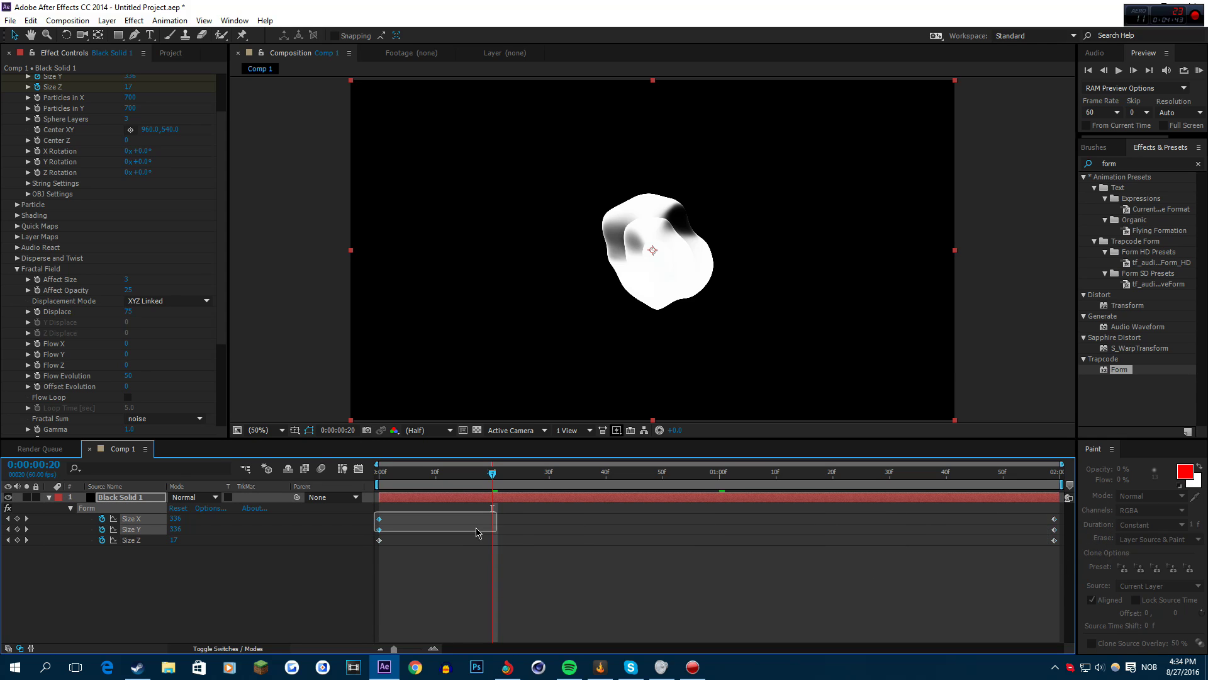
drag(376, 507, 1064, 549)
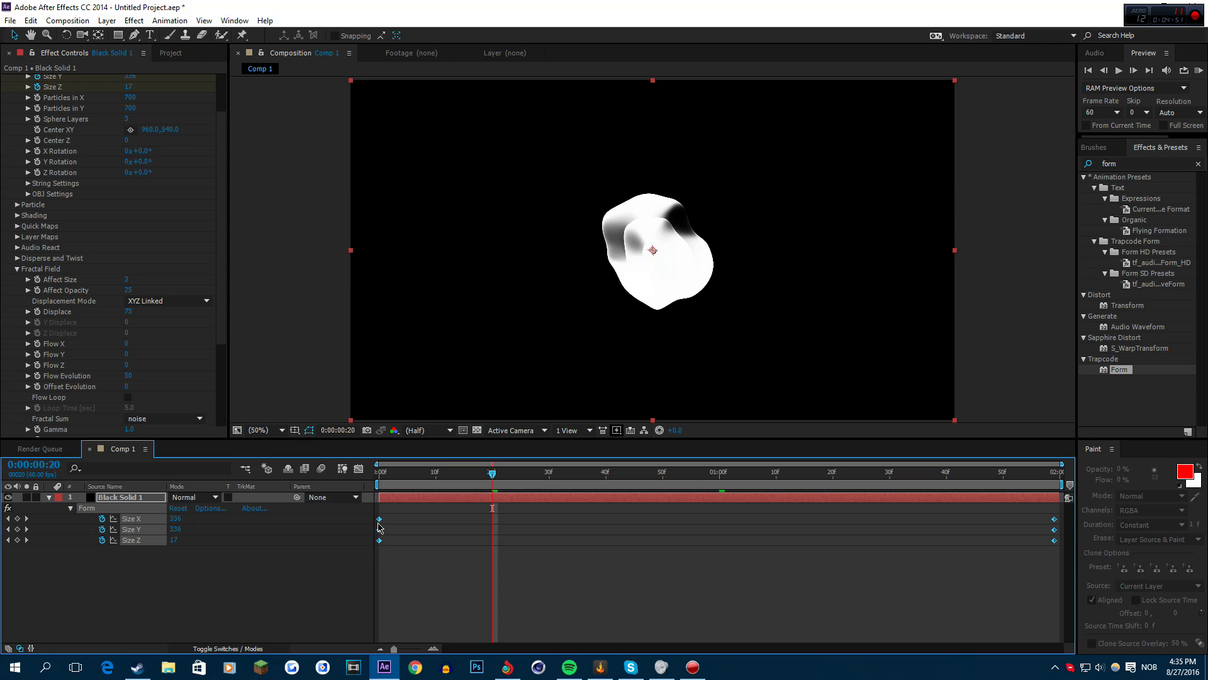
click(379, 516)
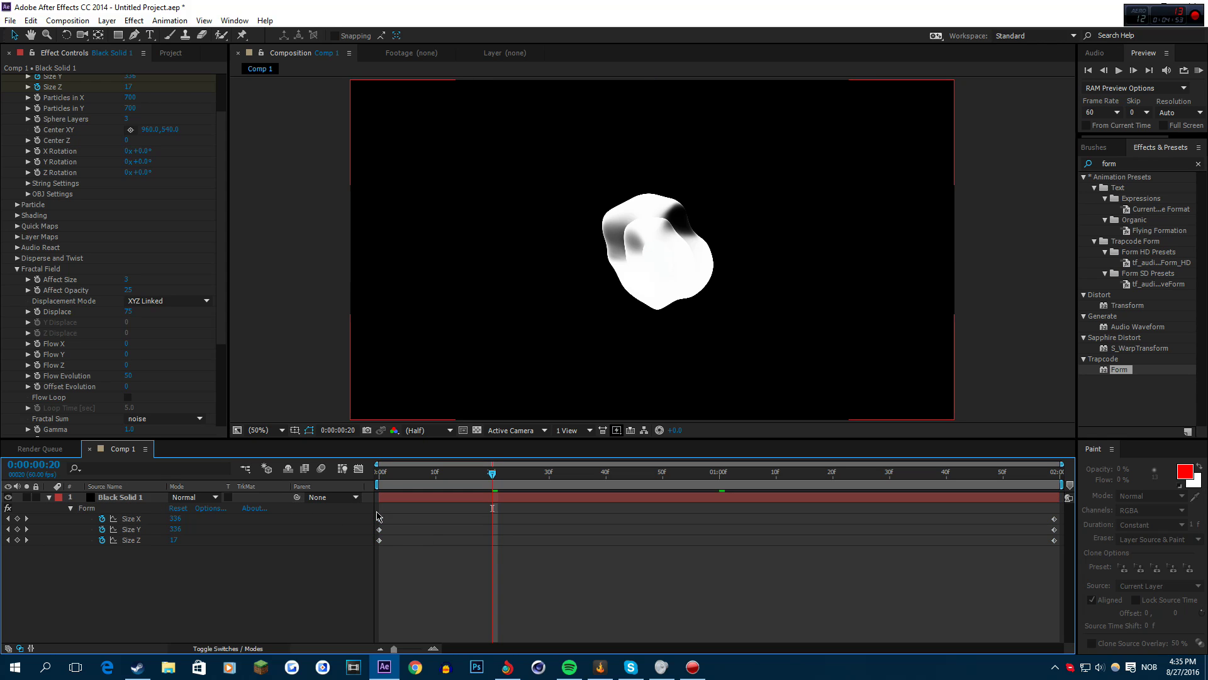
drag(377, 516, 1061, 545)
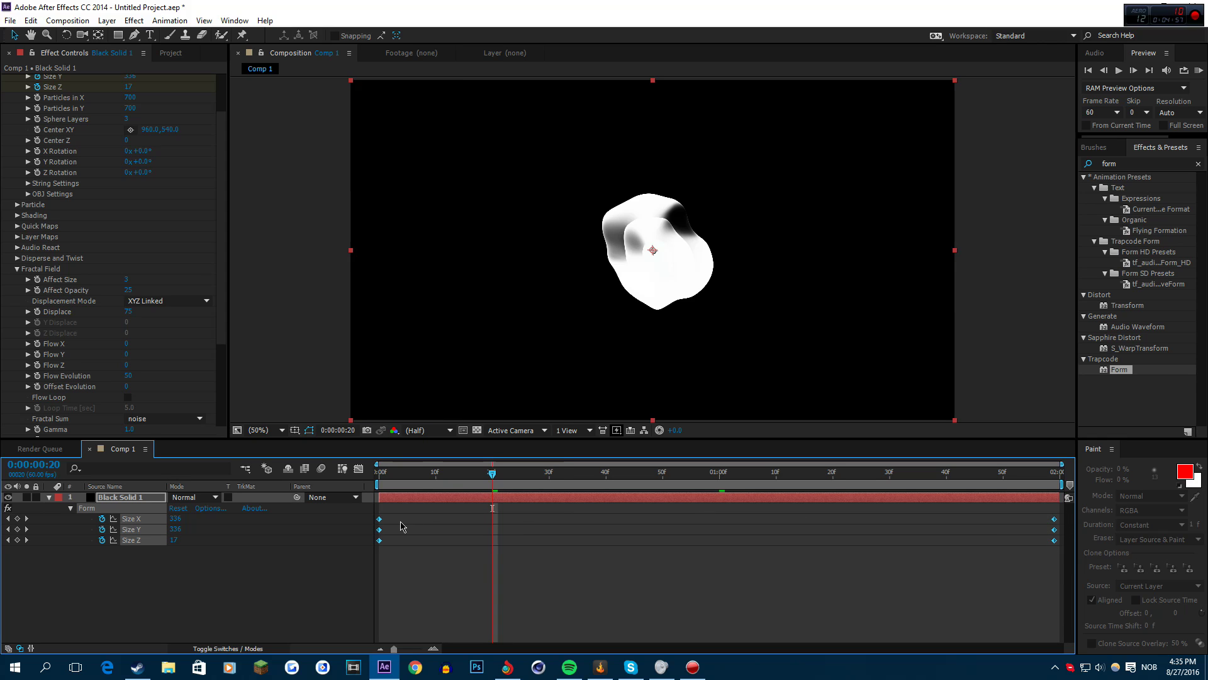
Apply Keyframe Assistant > Easy Ease to the Form Size keyframes
right_click(400, 521)
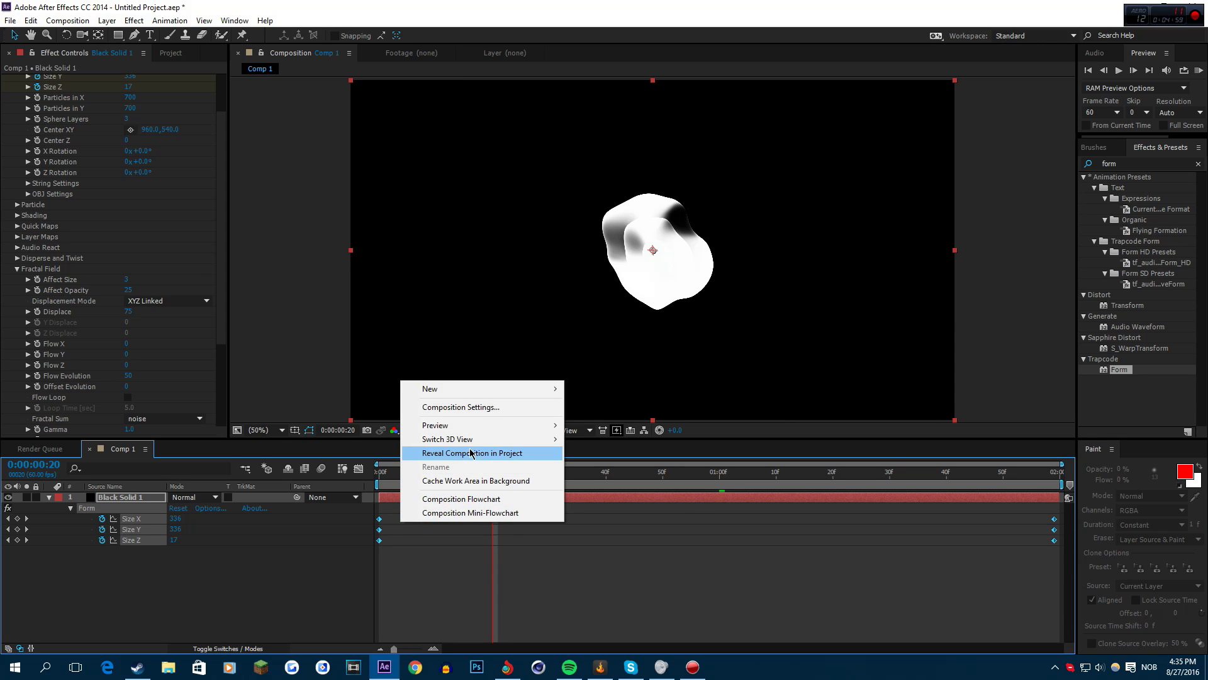
mouse_move(475, 433)
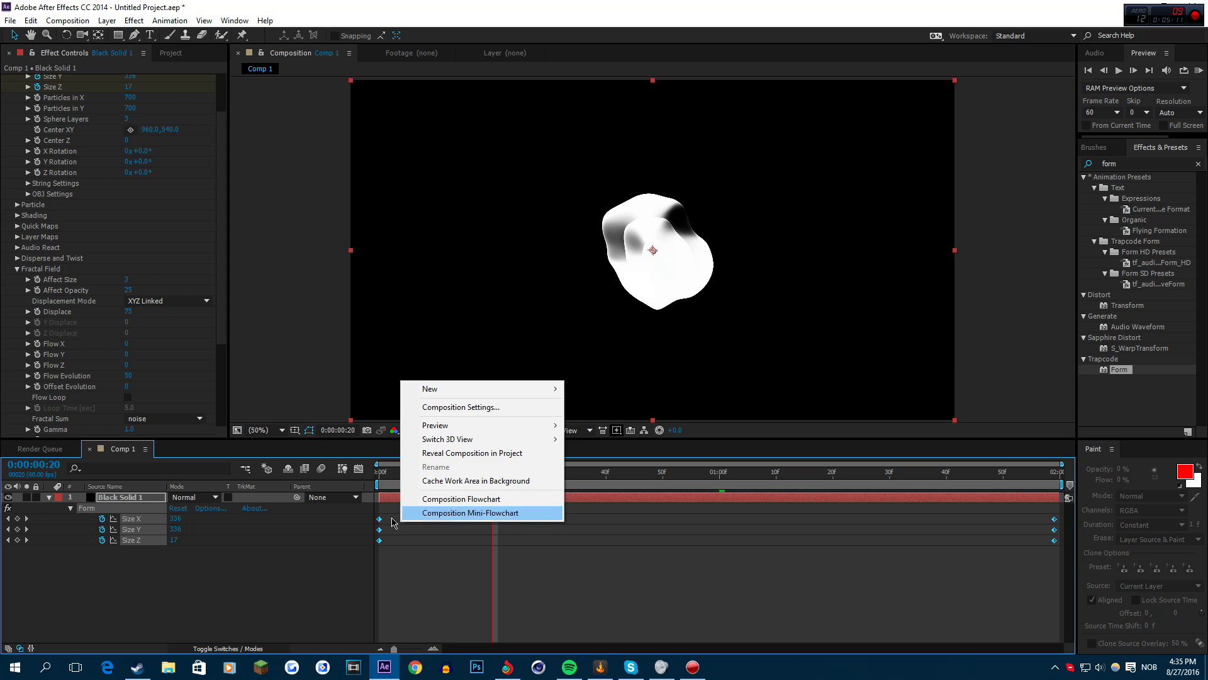
right_click(380, 520)
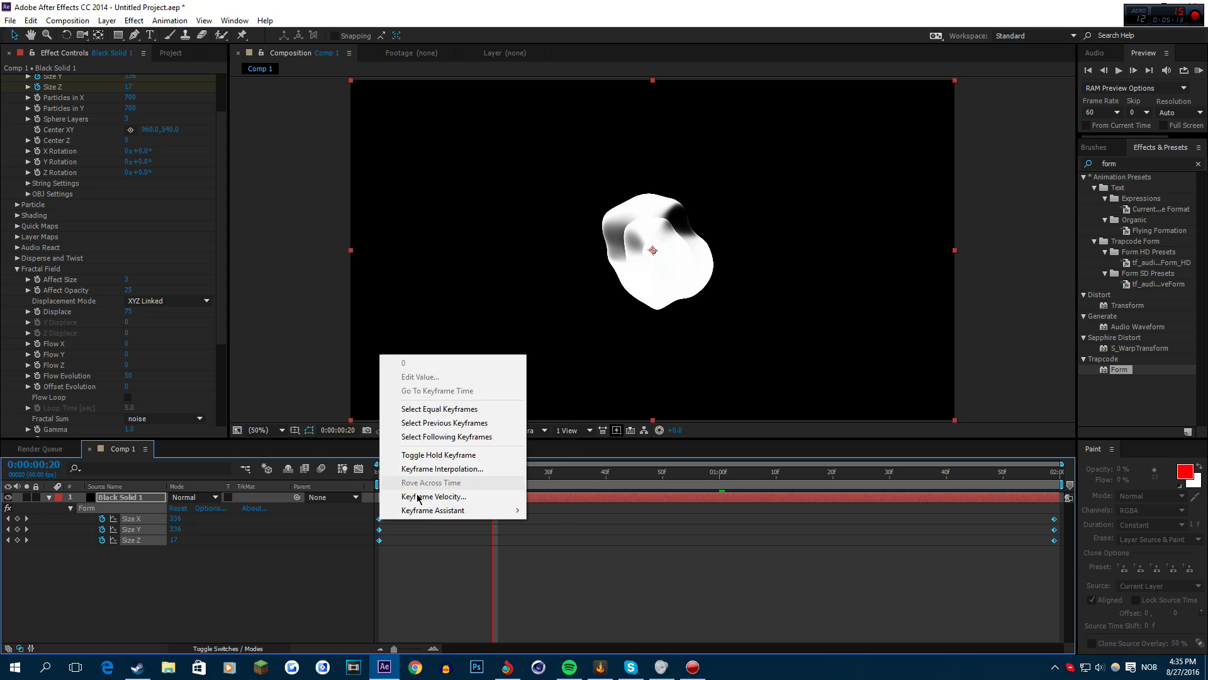
mouse_move(424, 511)
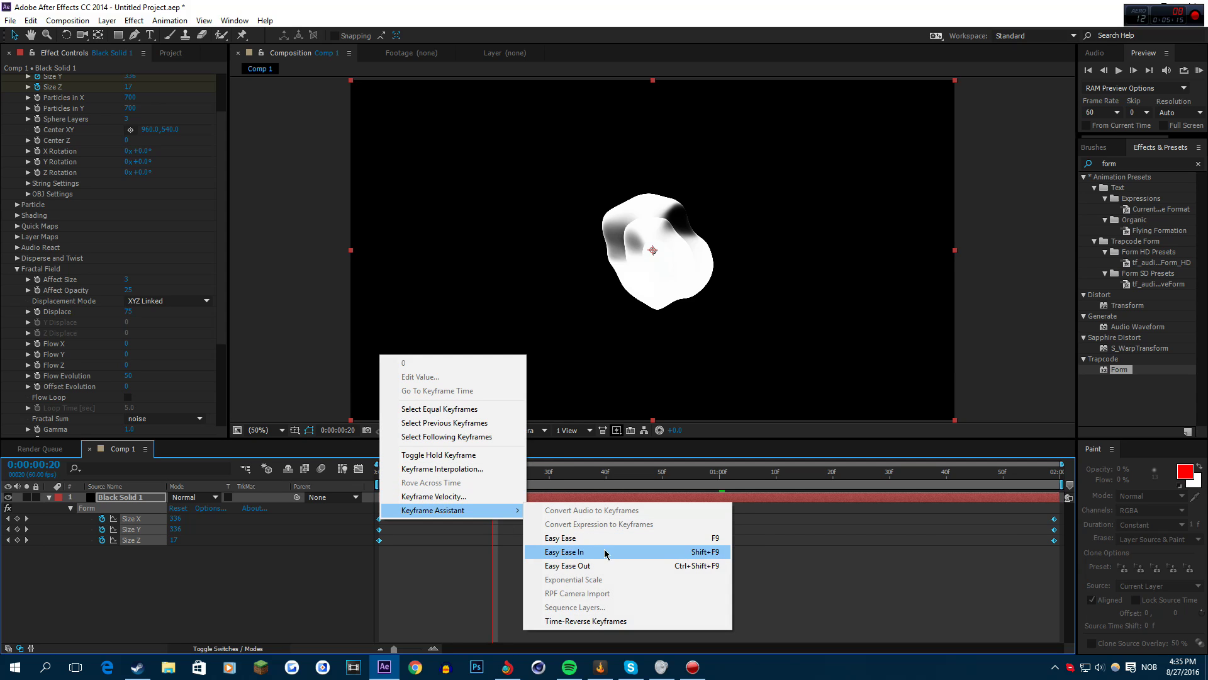
click(682, 539)
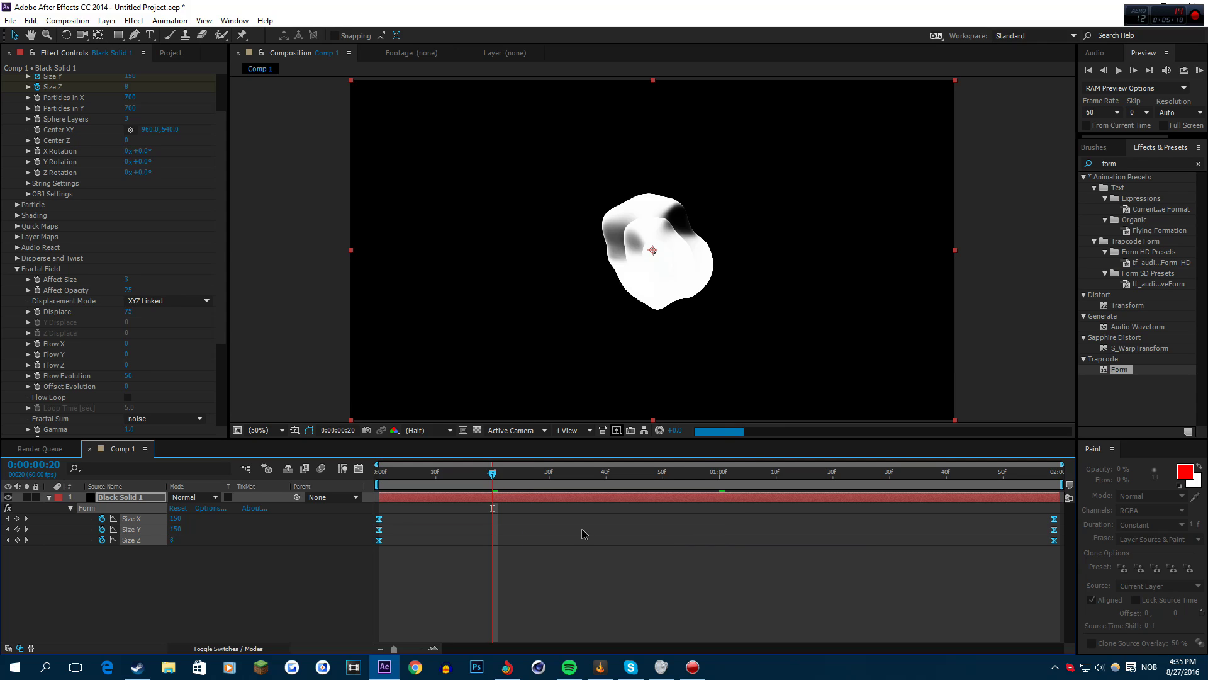
Reselect all six Size keyframes and the Size X property to view its value graph
click(395, 526)
drag(377, 515, 1171, 556)
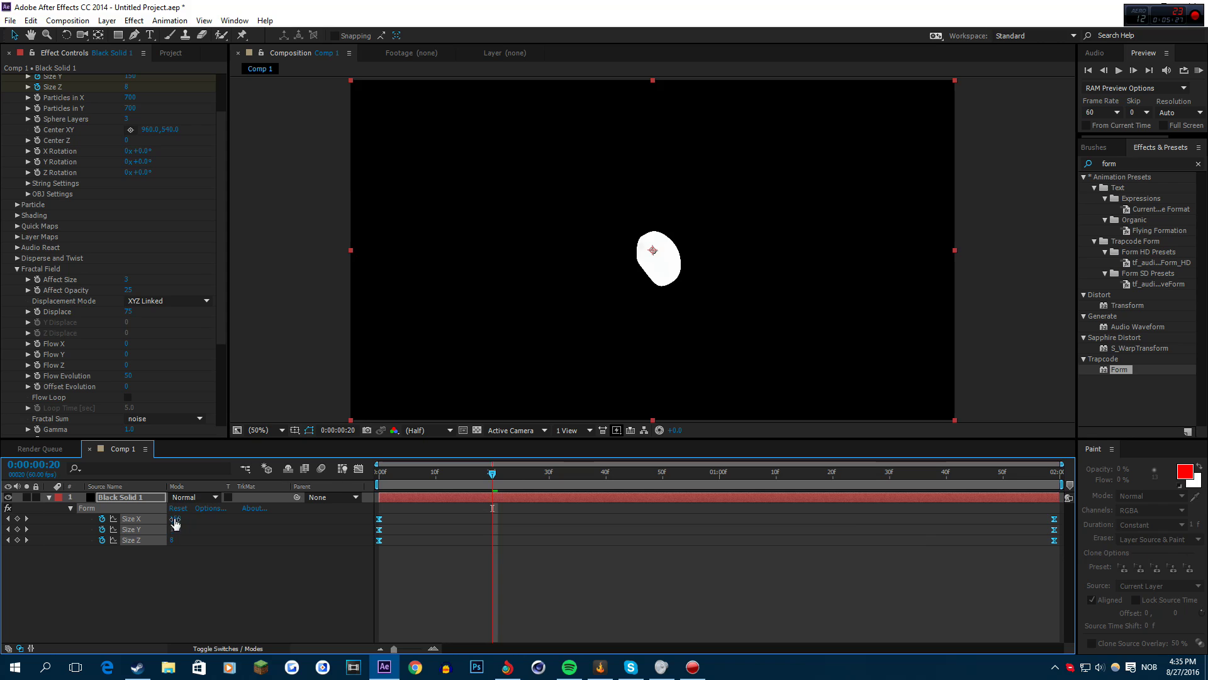
click(153, 523)
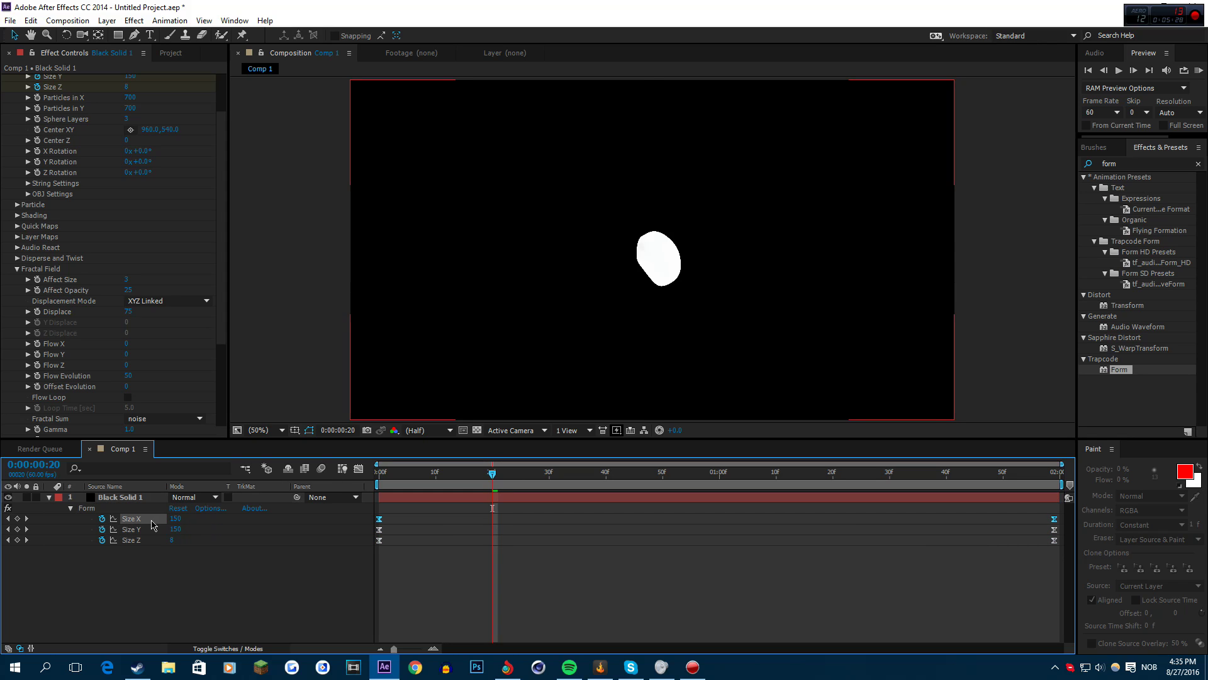
click(359, 469)
In the Graph Editor, drag Size X's first Bezier handle up so the curve rises steeply
click(359, 469)
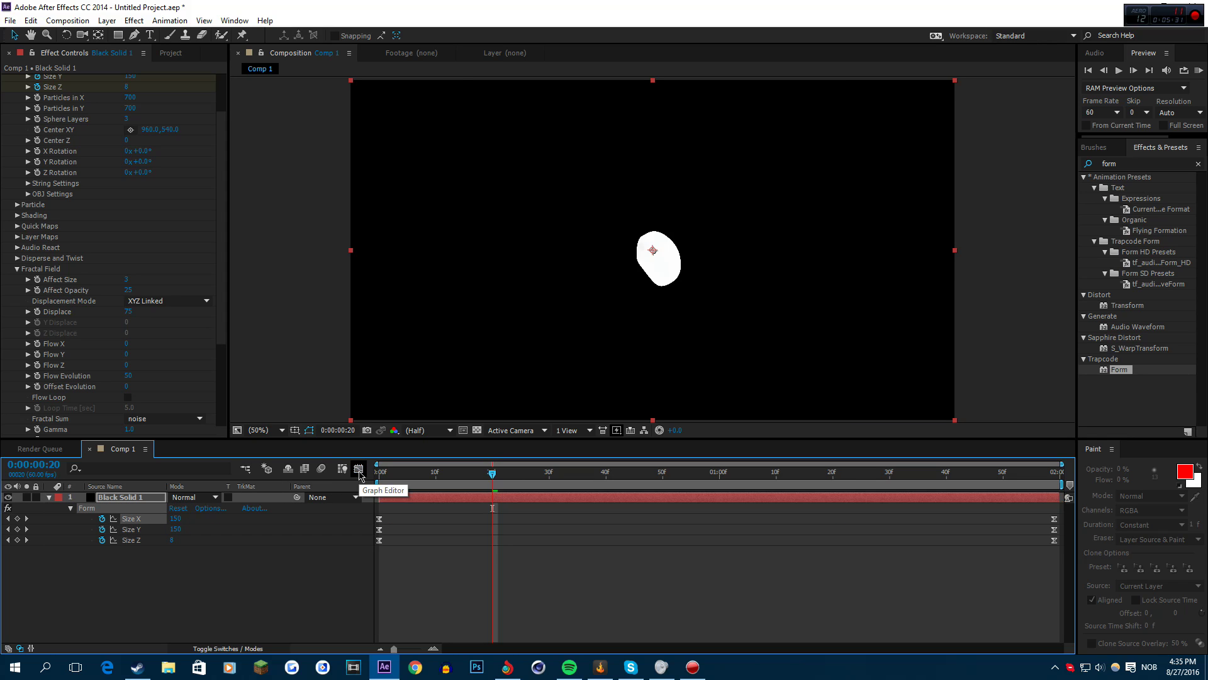
click(360, 470)
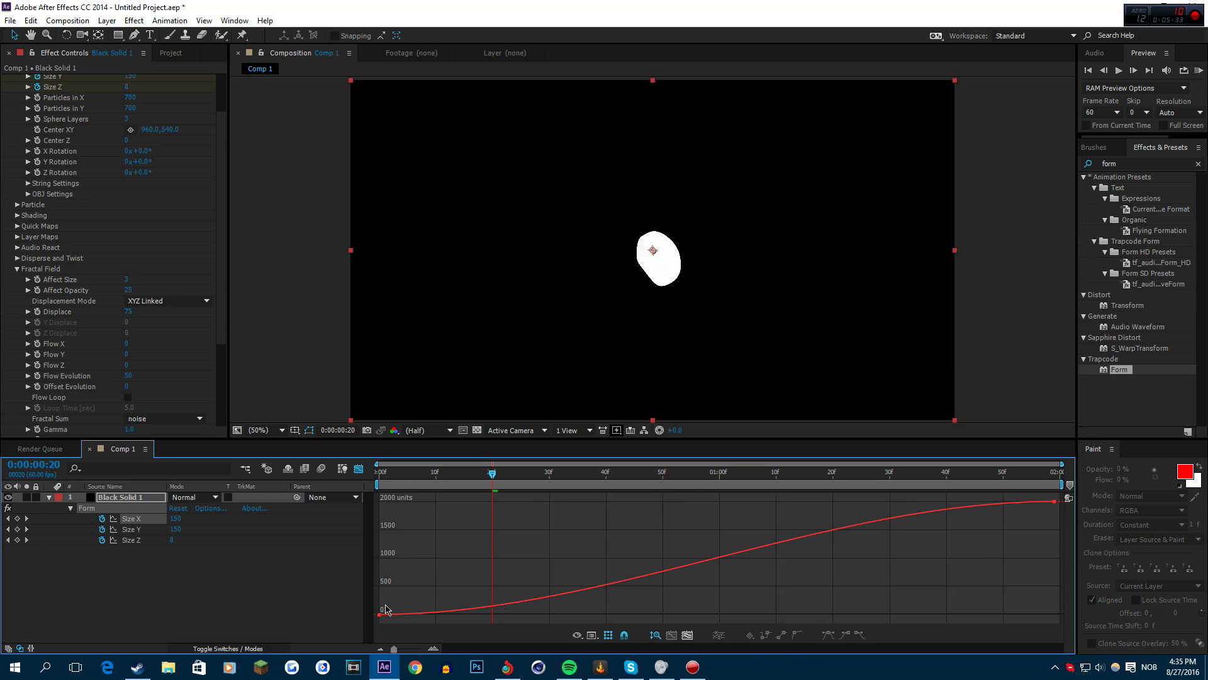
click(675, 574)
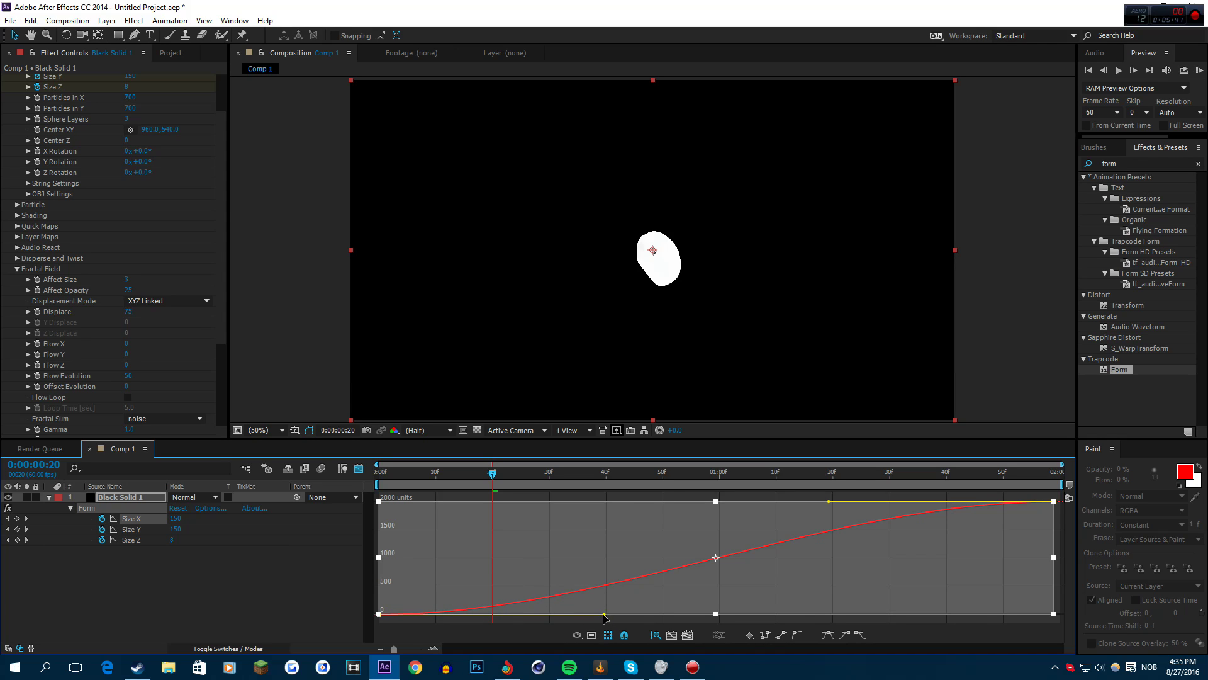
drag(604, 614, 372, 501)
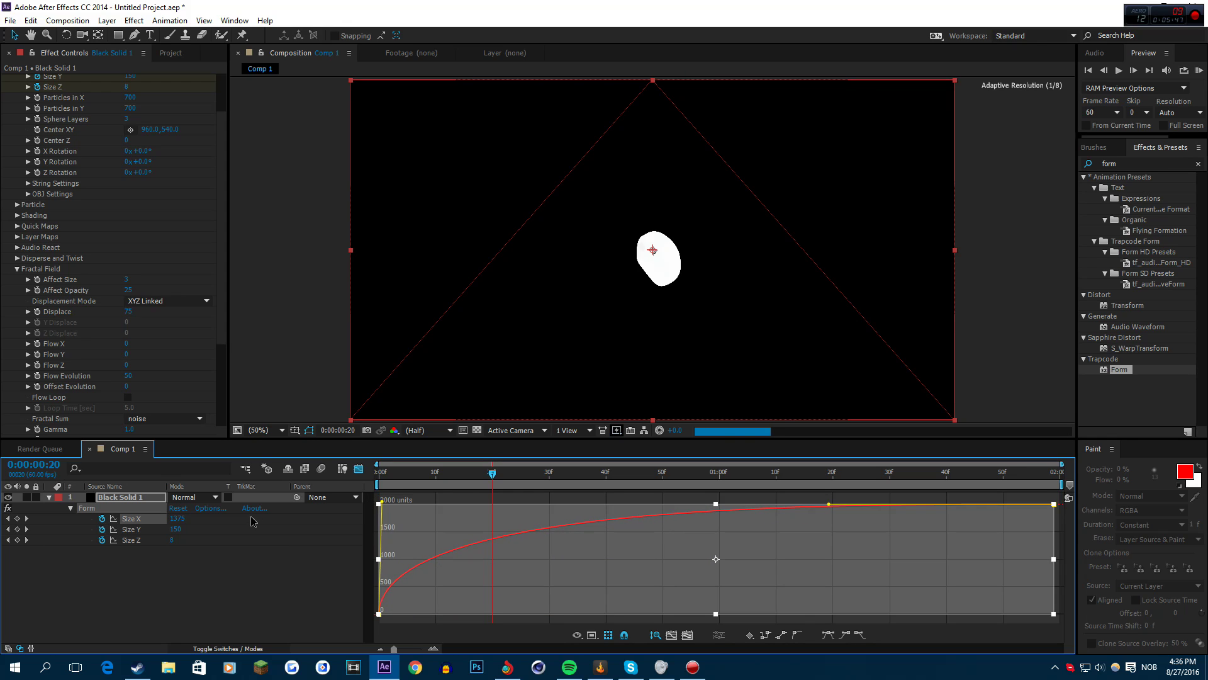
Give the Size Y curve the same steep fast-start shape
click(151, 529)
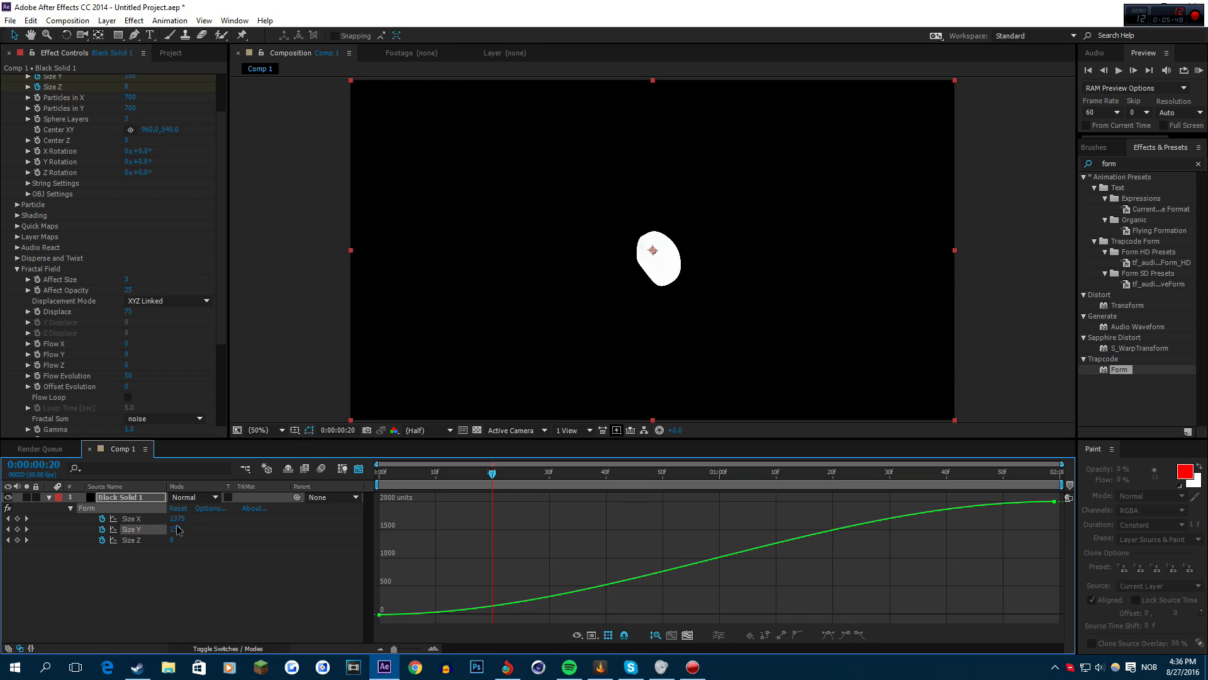
click(639, 578)
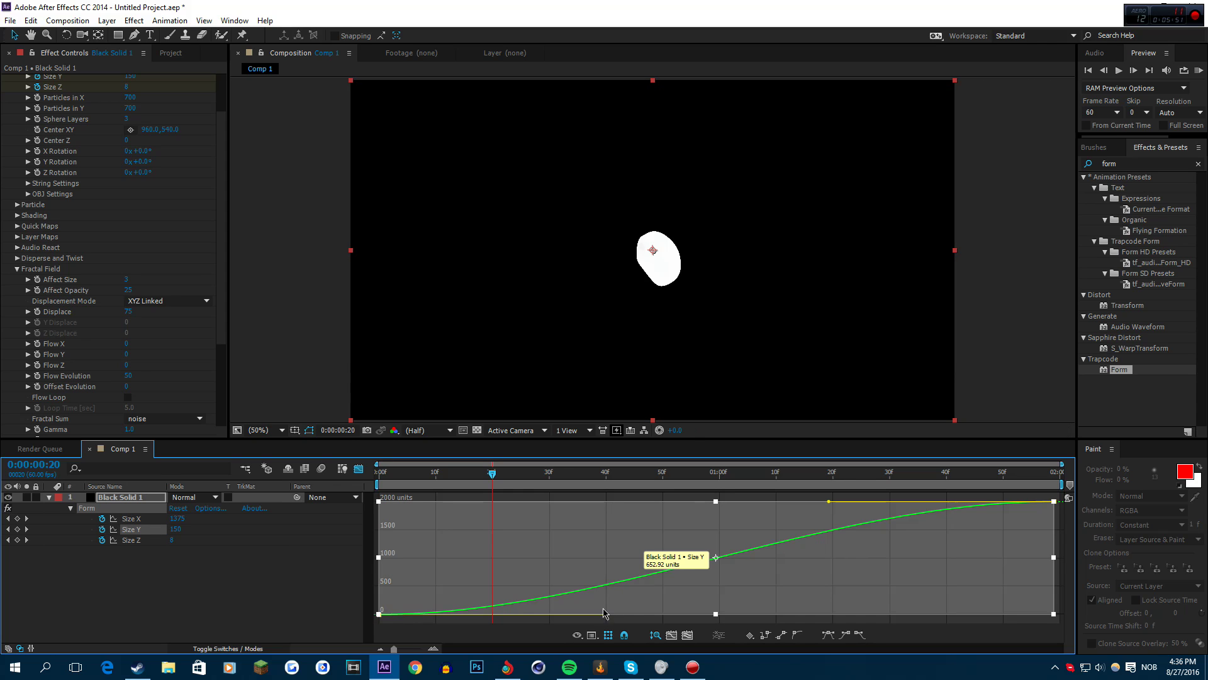
drag(603, 614, 378, 504)
Drag Size Z's first keyframe handle up-left so it also rises steeply
click(142, 543)
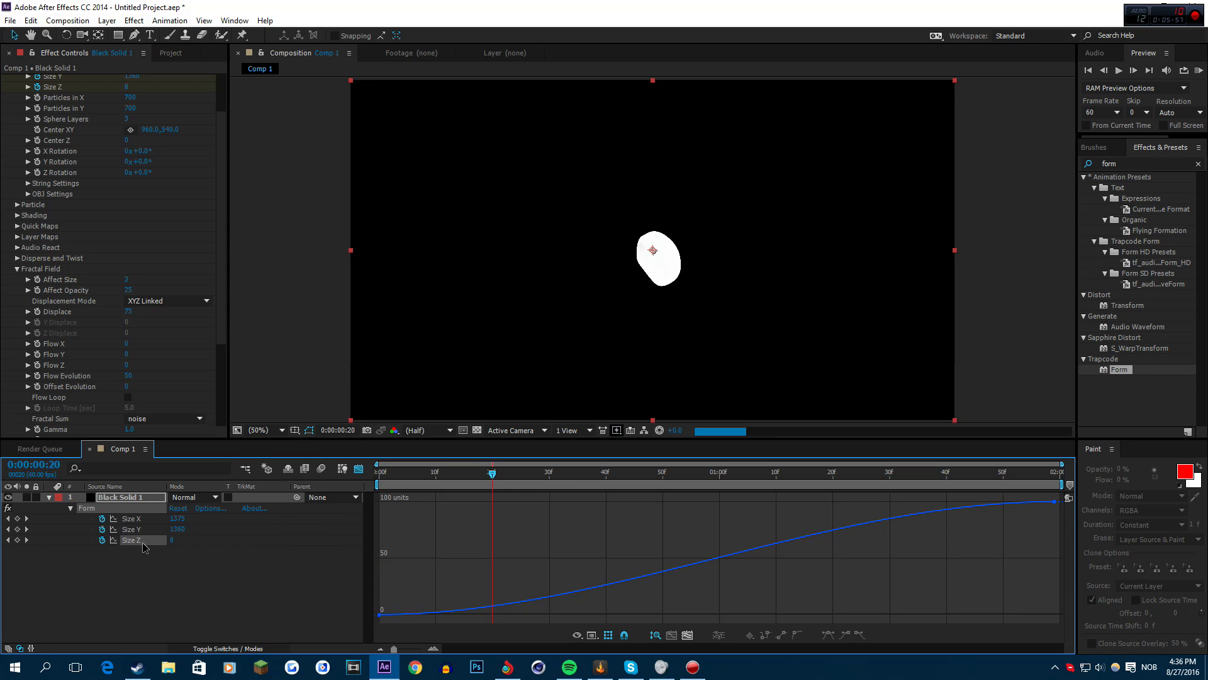
click(538, 601)
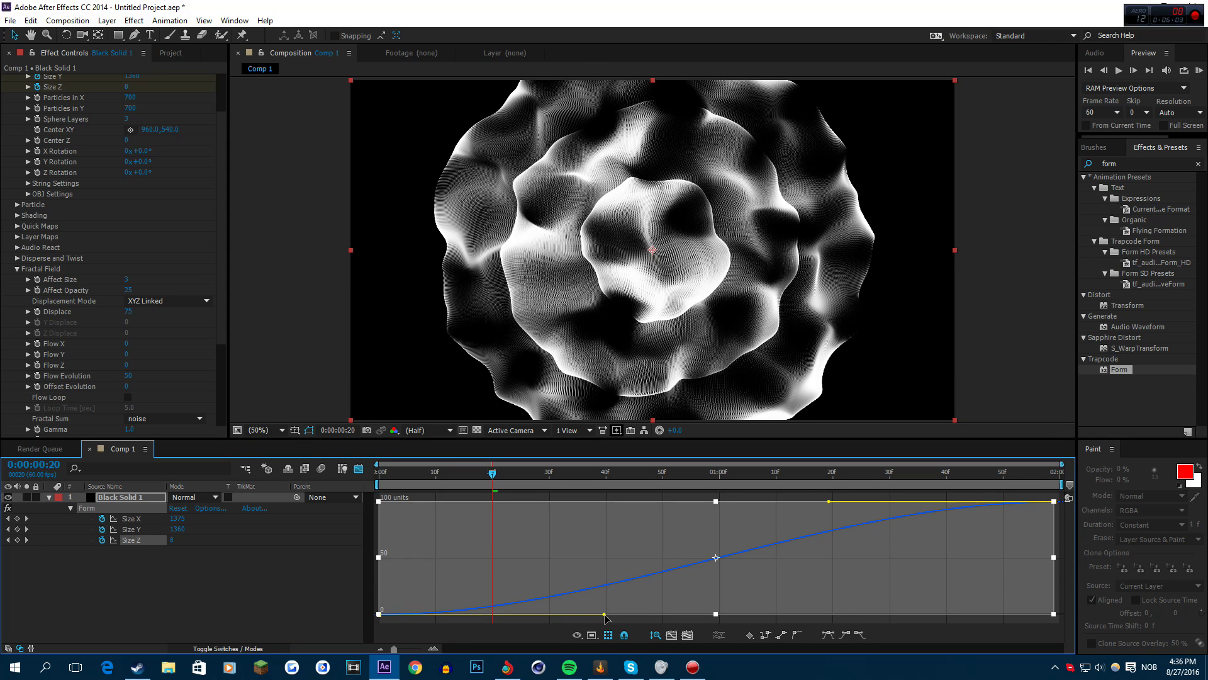
drag(604, 615, 371, 503)
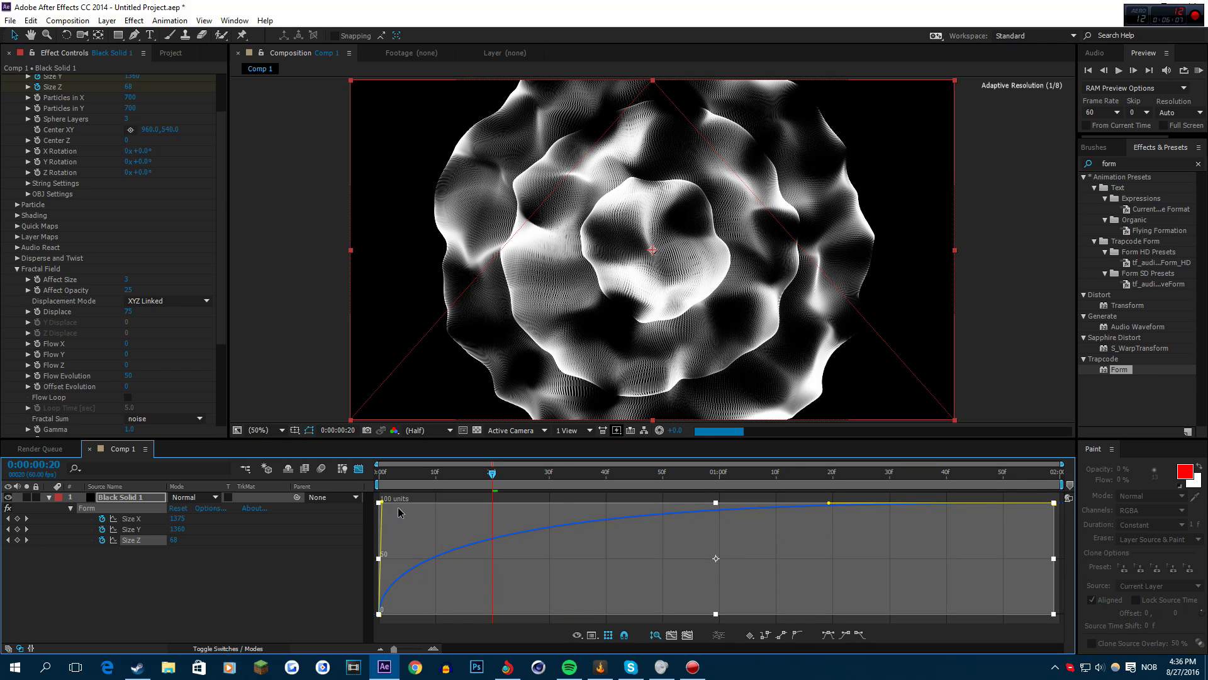
Return to the layer timeline, reselect Black Solid 1 and scrub the playhead
click(358, 468)
click(316, 588)
click(448, 501)
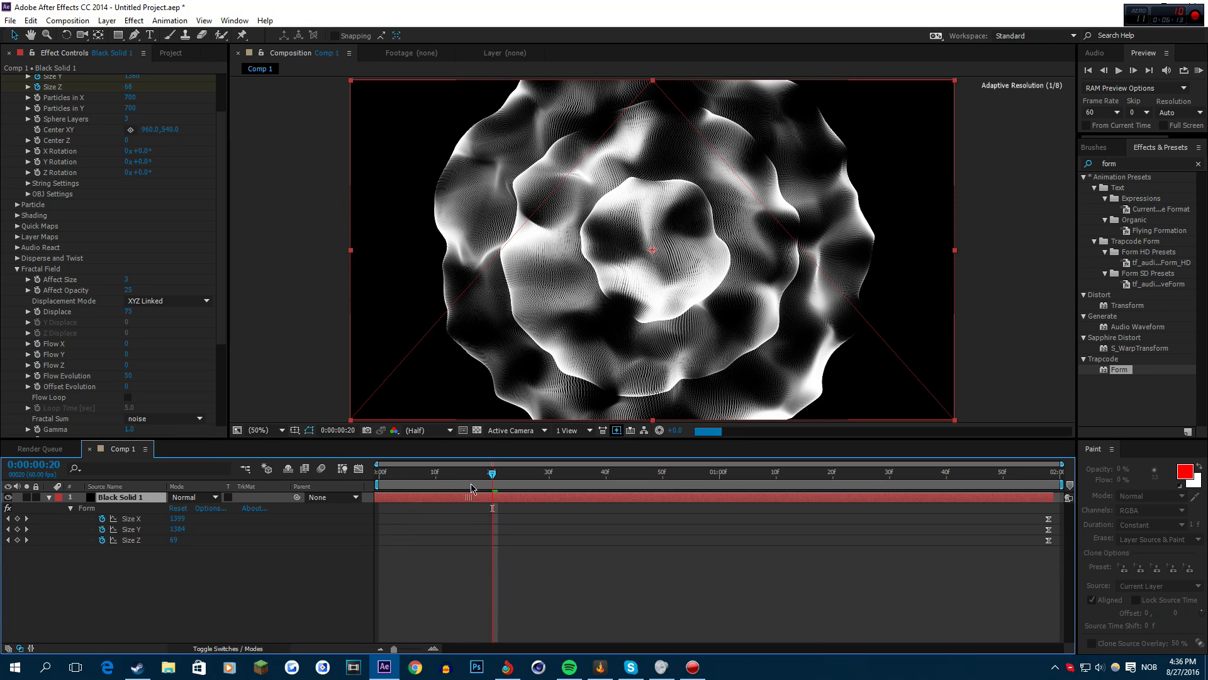
drag(472, 485, 458, 500)
RAM preview Comp 1 from frame 0 as the Form shockwave bursts out, then stop playback
click(469, 486)
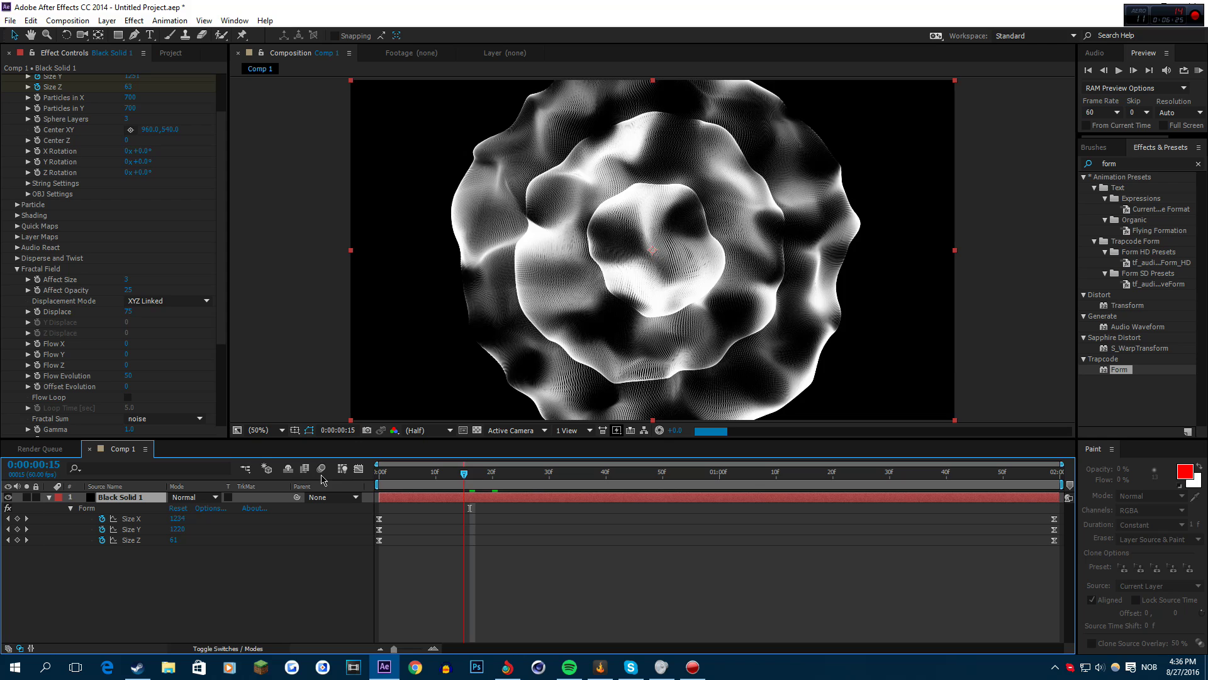
key(space)
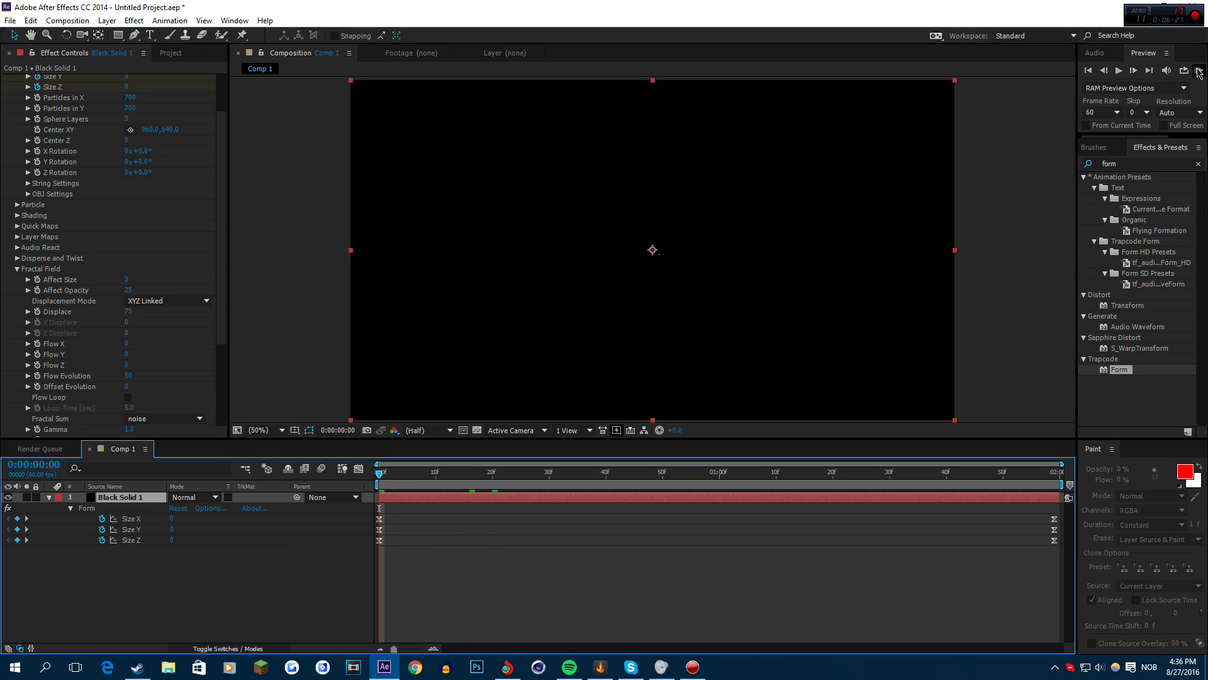
click(1199, 73)
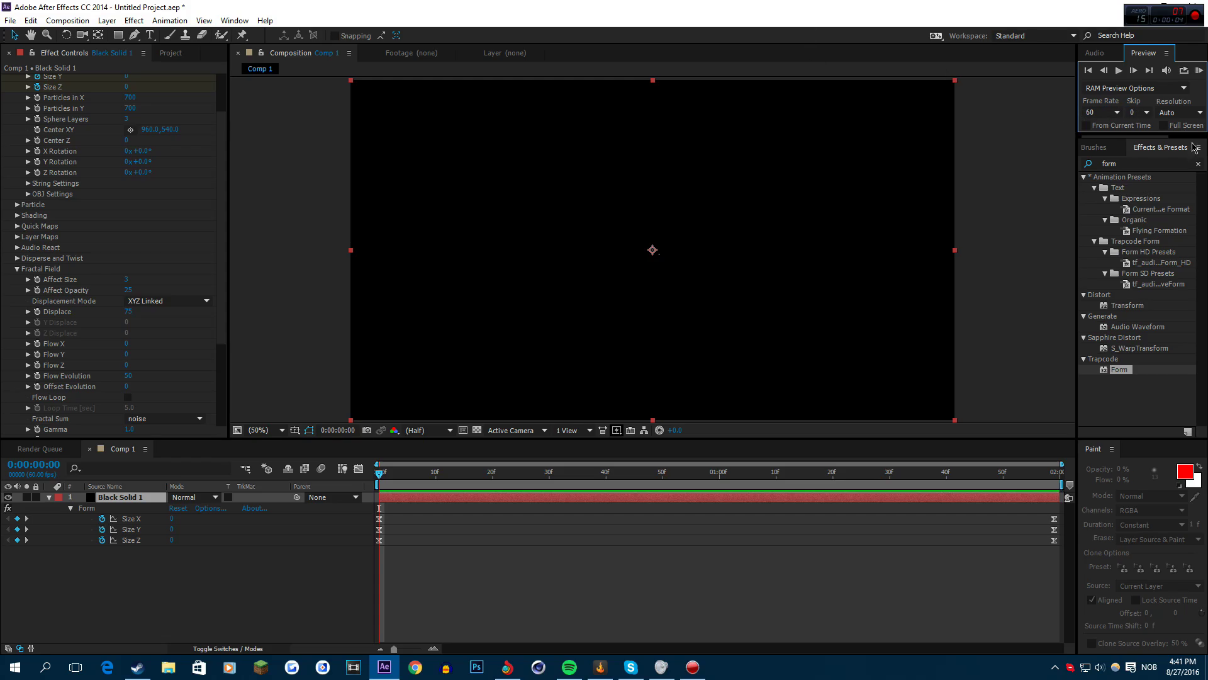
click(1199, 72)
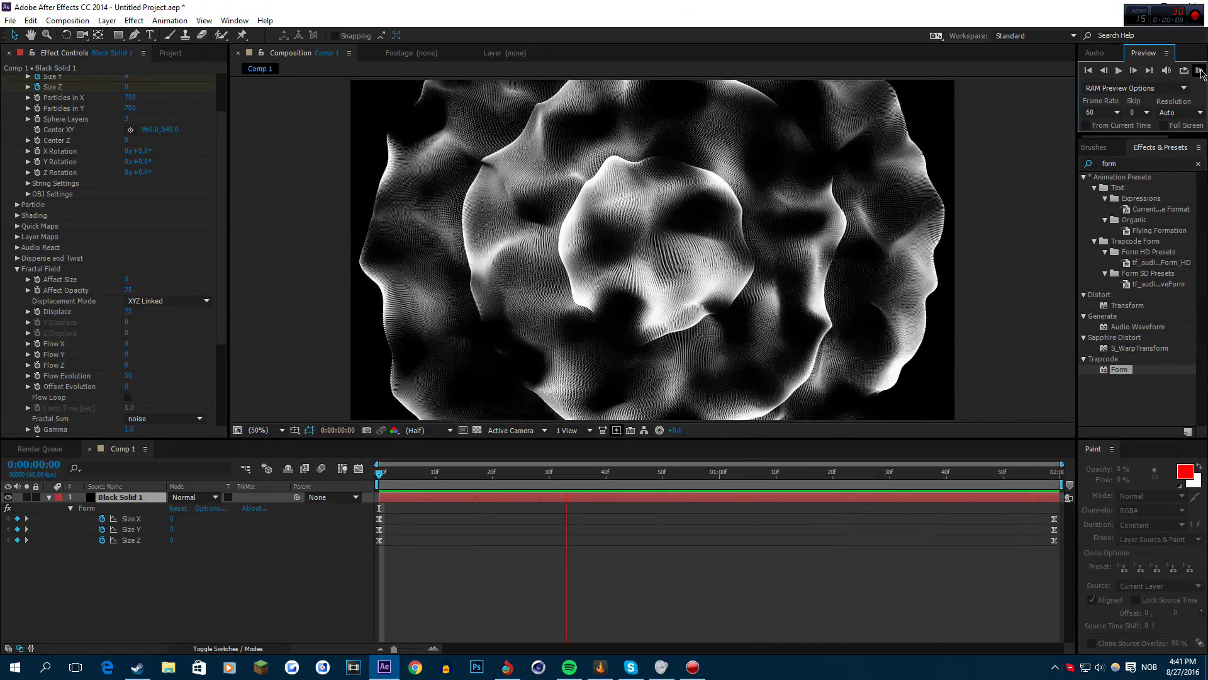
click(1199, 71)
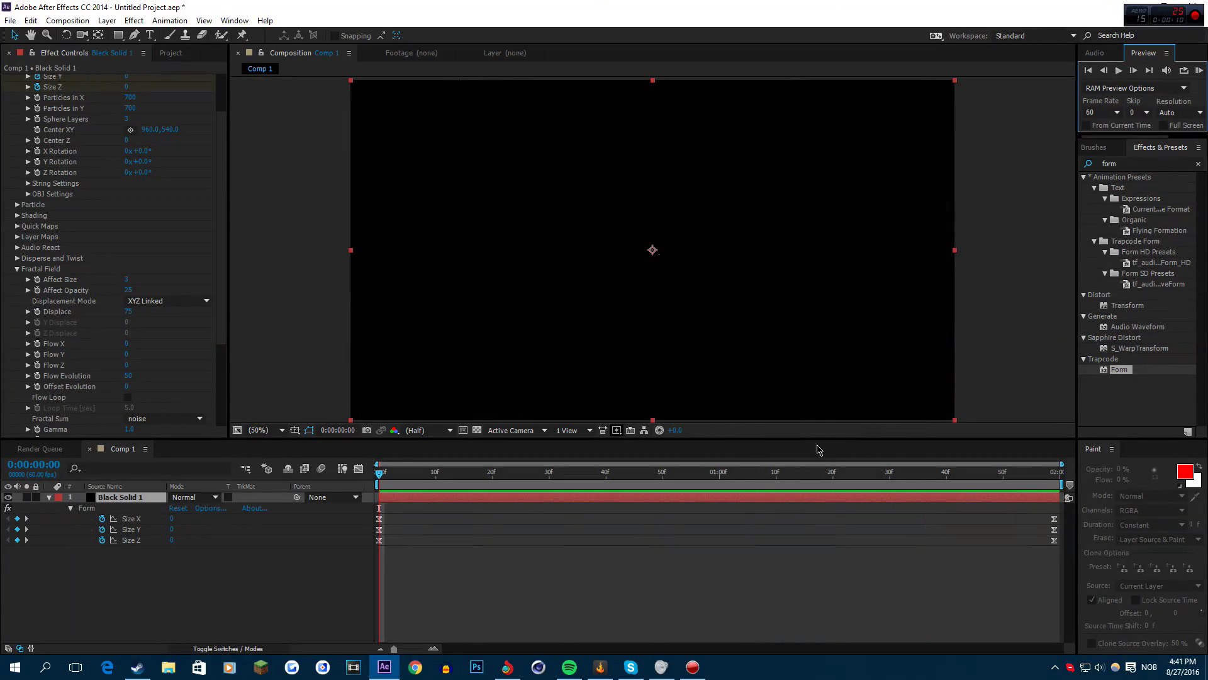
key(space)
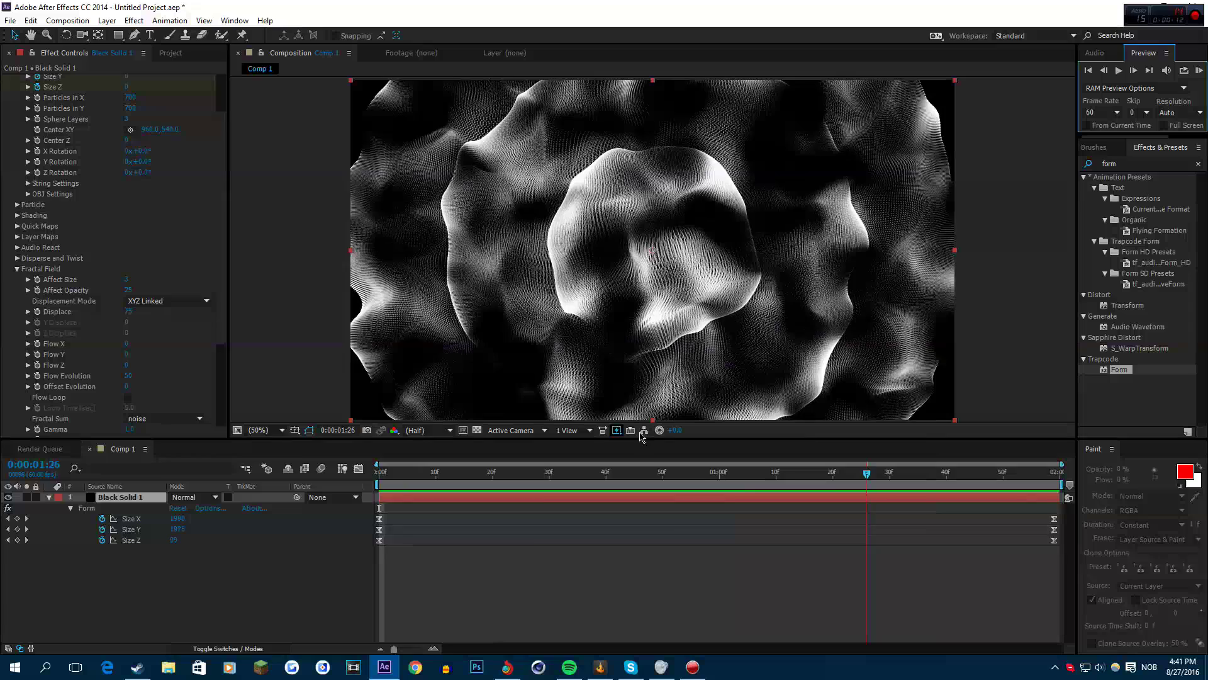
key(space)
key(ctrl+5)
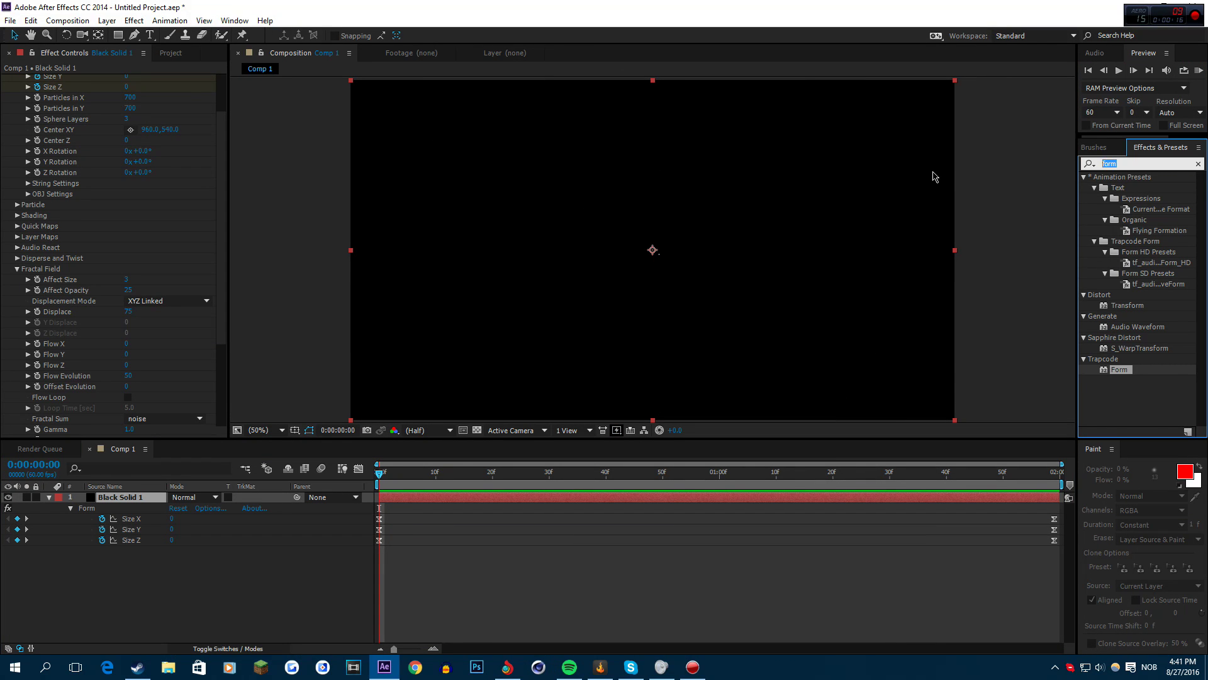
Apply Sapphire S_WarpVortex to Black Solid 1 and preview the spiral twist
text(s_w)
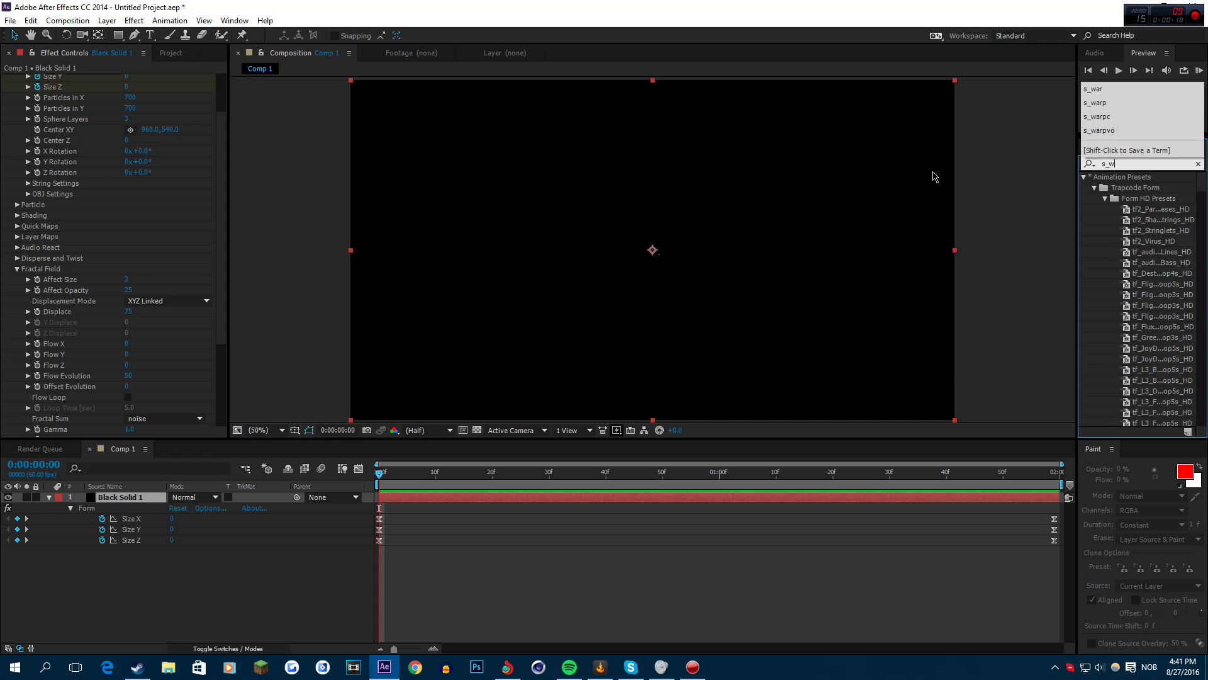
text(arp)
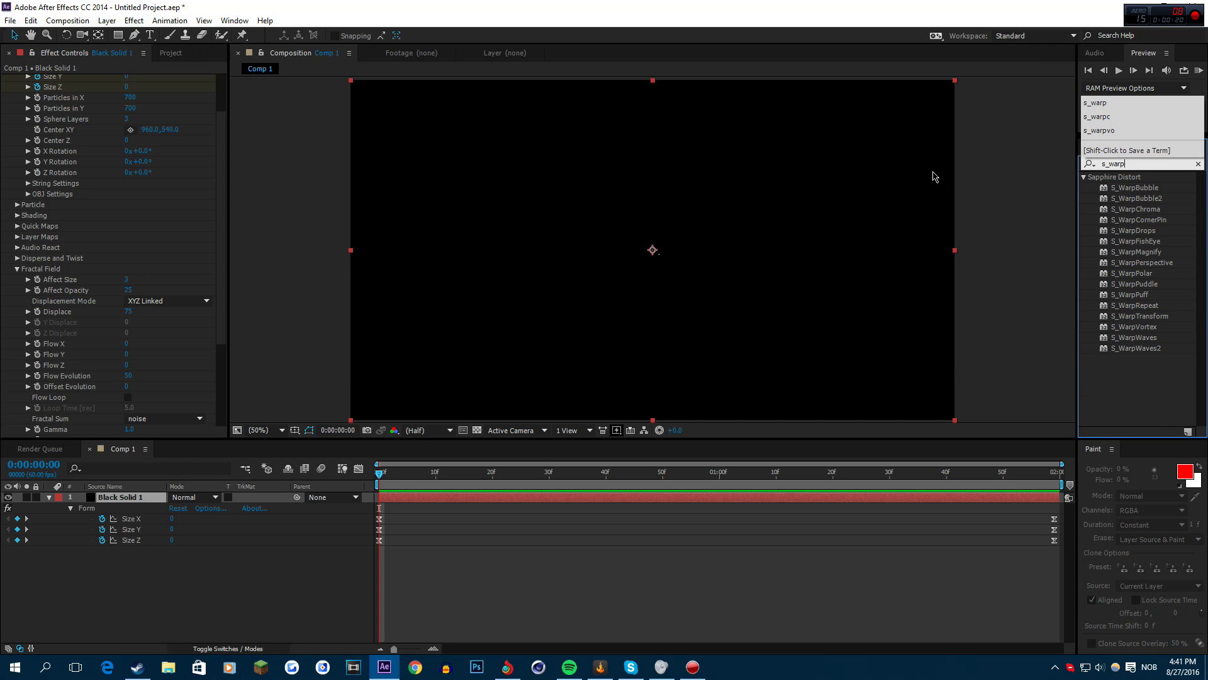
text(vo)
drag(1134, 187, 398, 501)
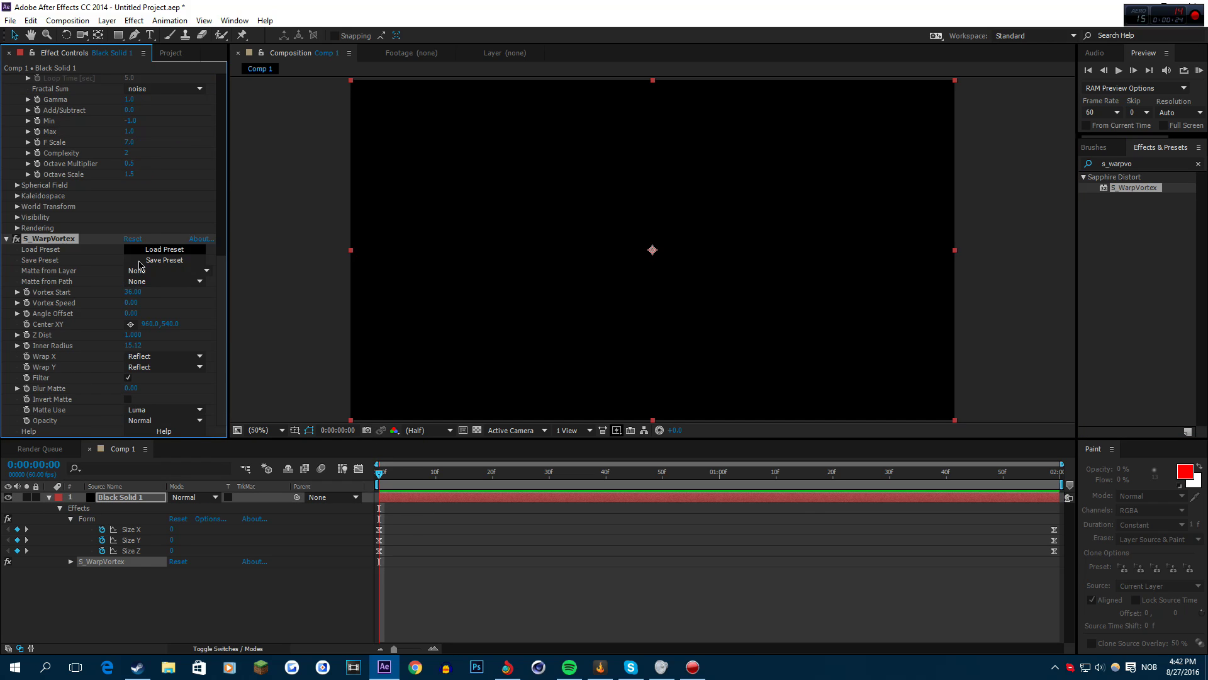
key(space)
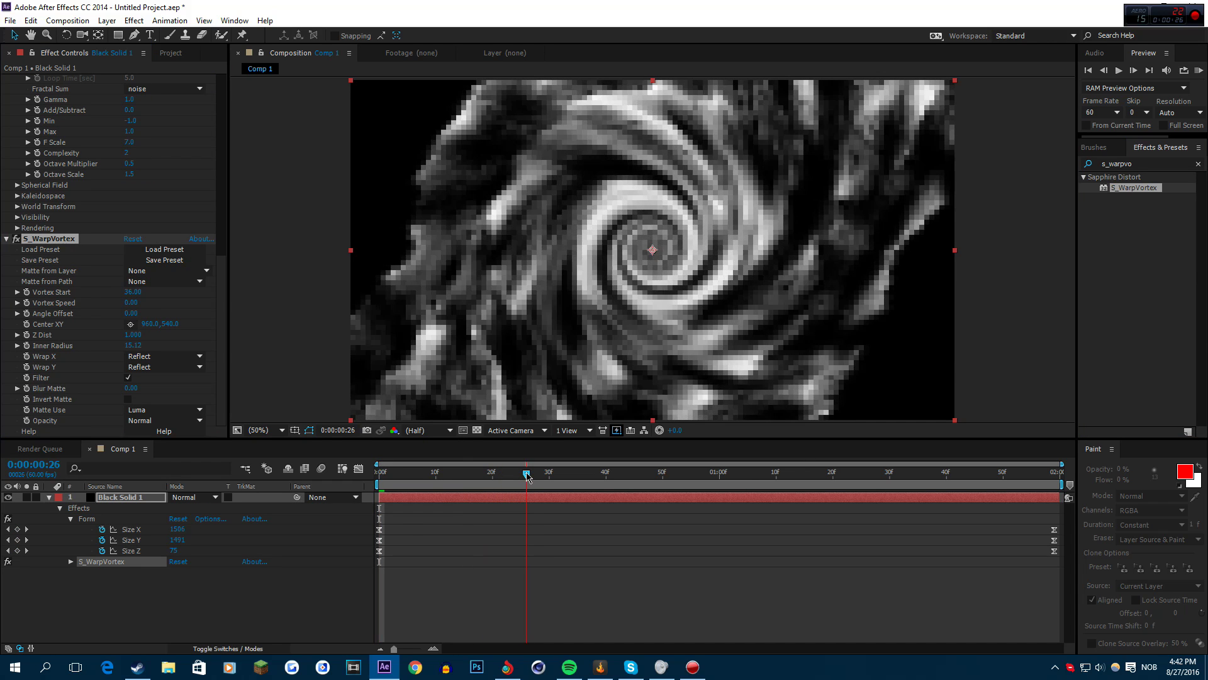
key(period)
key(period)
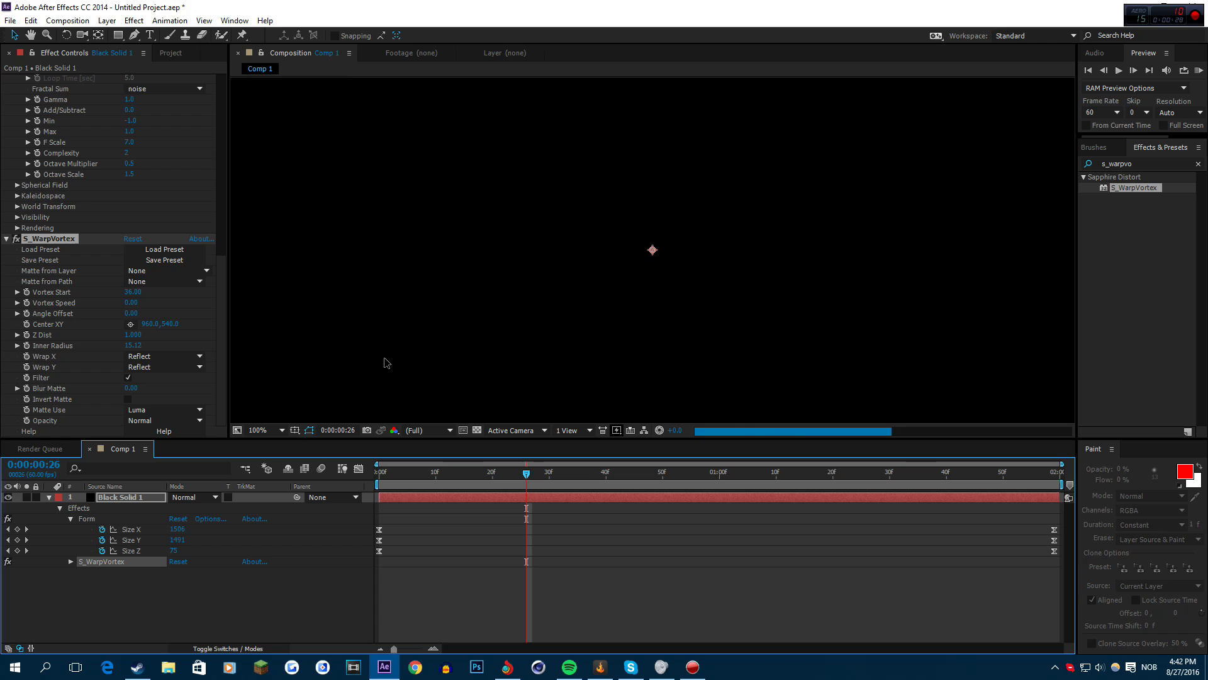
key(comma)
key(comma)
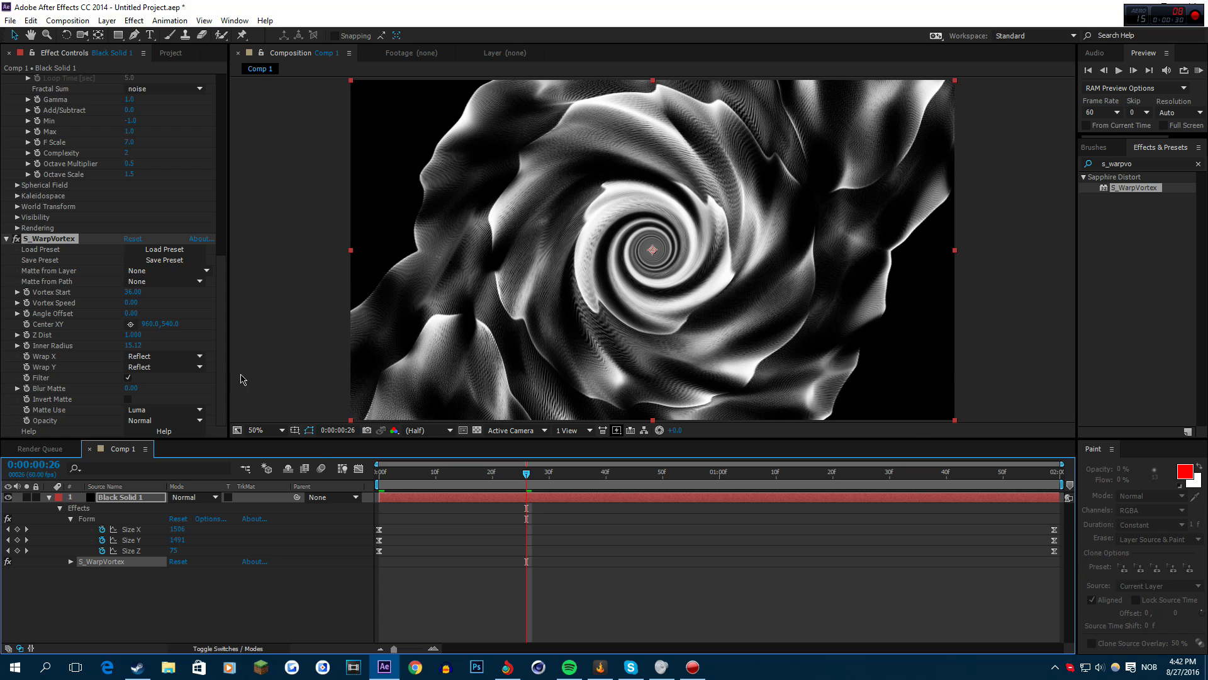
Set Vortex Start to 12 and Inner Radius to 72, then preview from frame 0
click(133, 292)
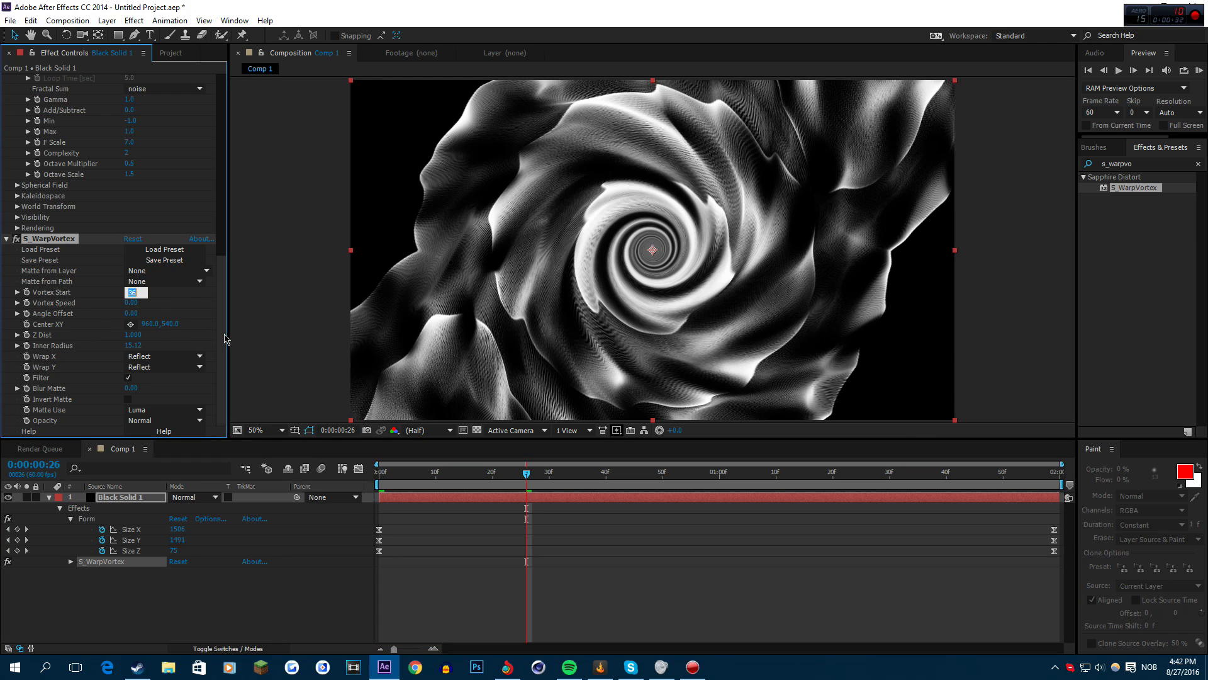
text(12)
key(Return)
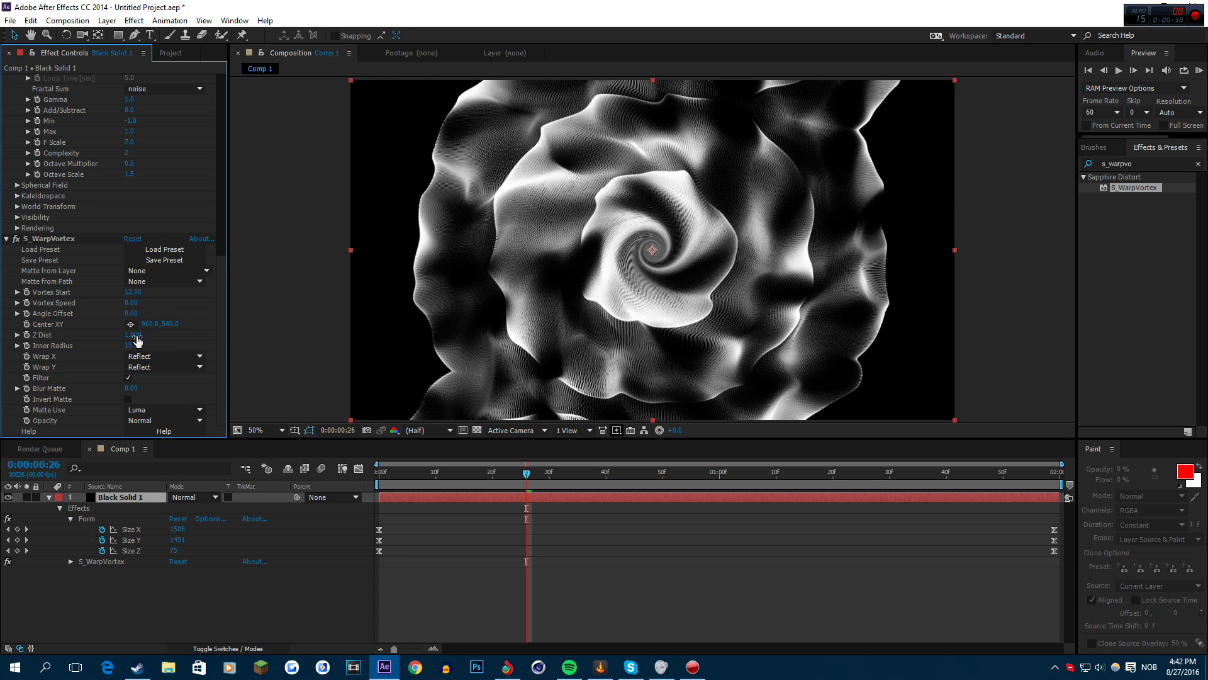
drag(133, 345, 108, 351)
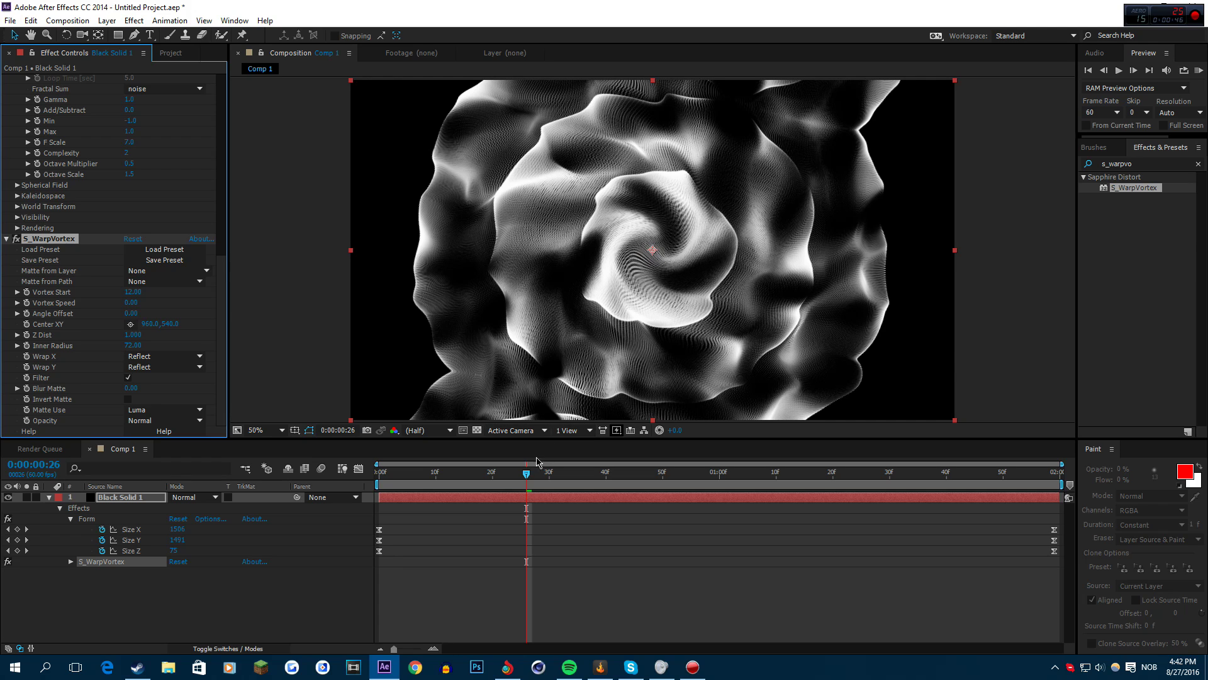
drag(527, 471, 436, 468)
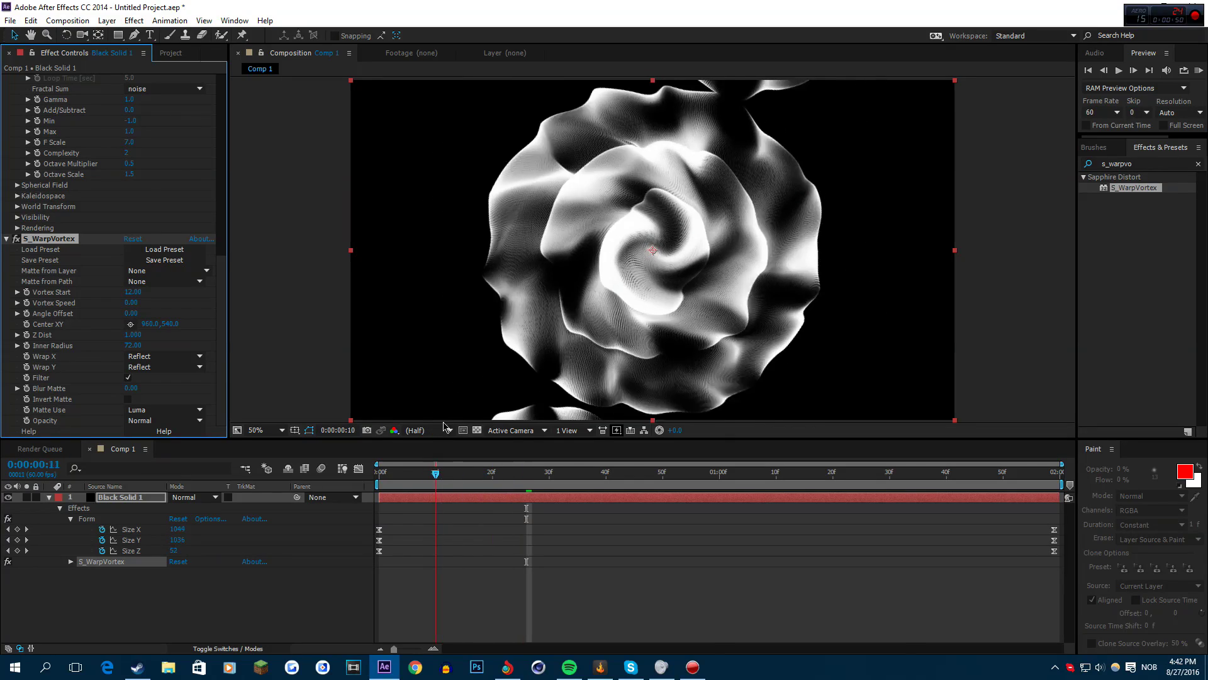
key(KP_0)
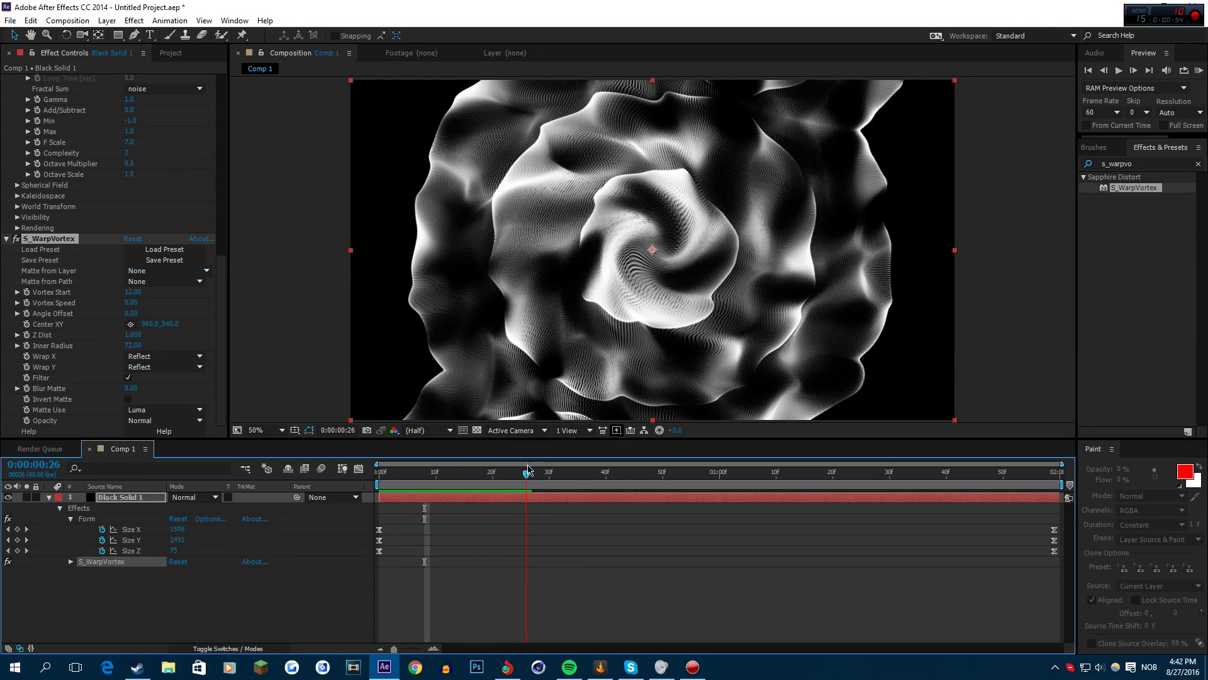
Try Vortex Start values 0 and 2, then settle on 10
drag(138, 295, 130, 291)
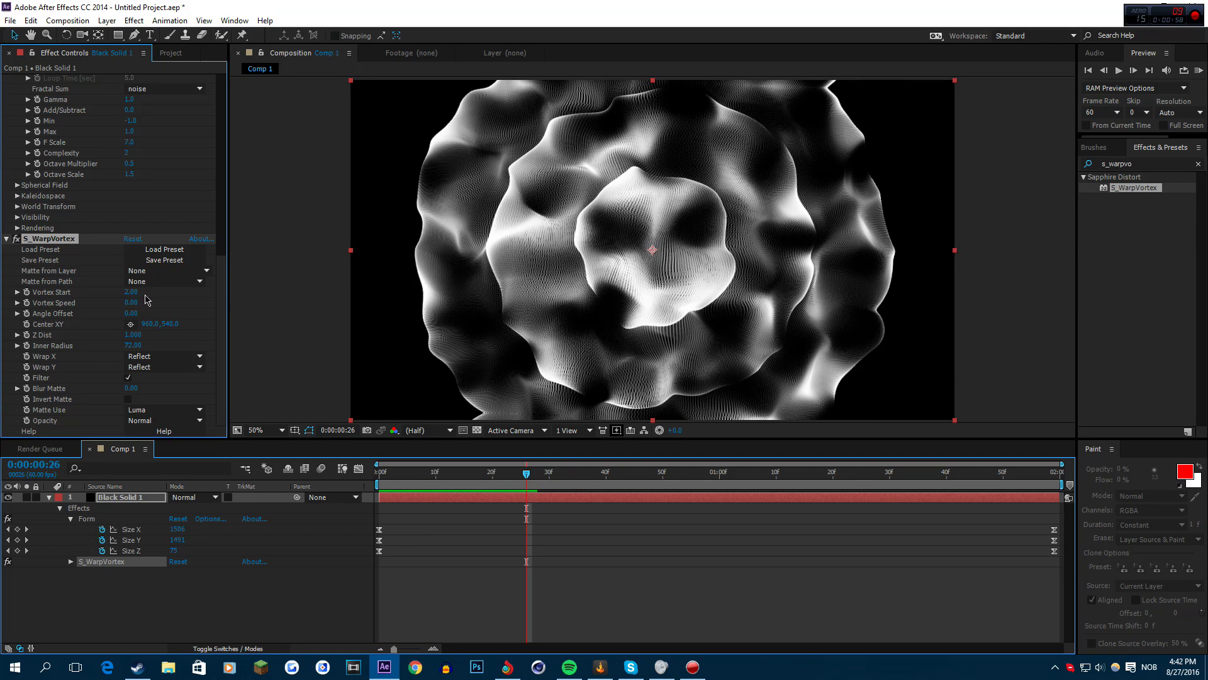
click(131, 292)
text(0)
key(Return)
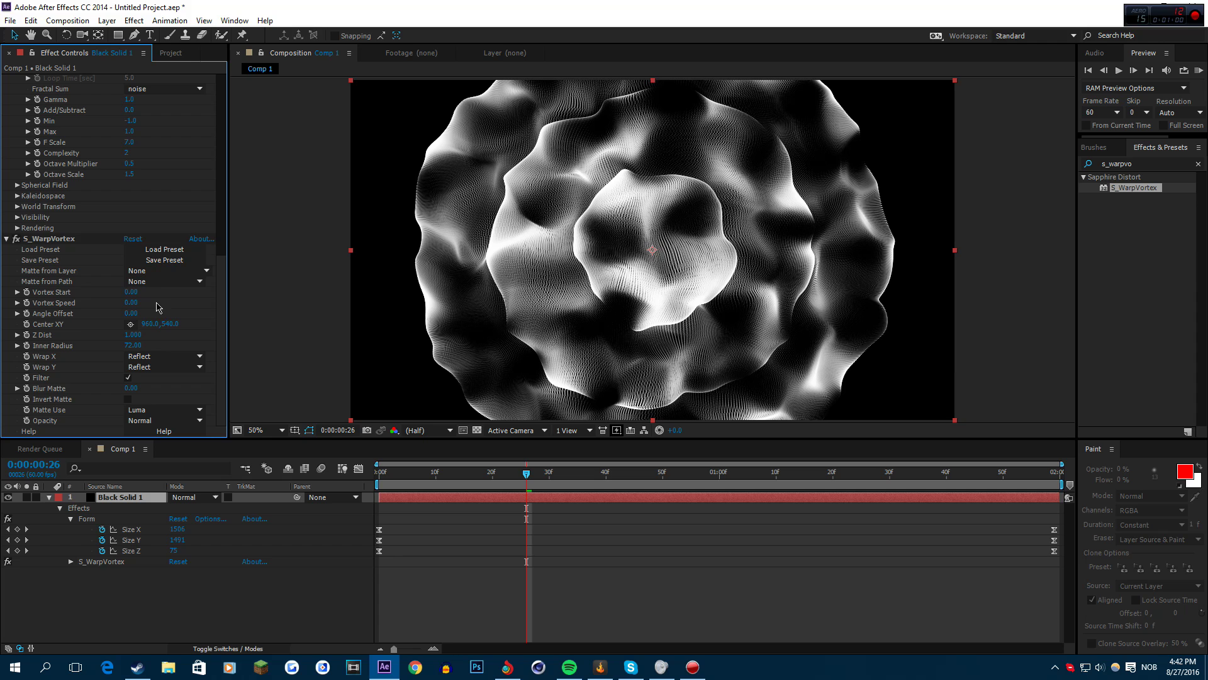
click(131, 292)
text(2)
key(Return)
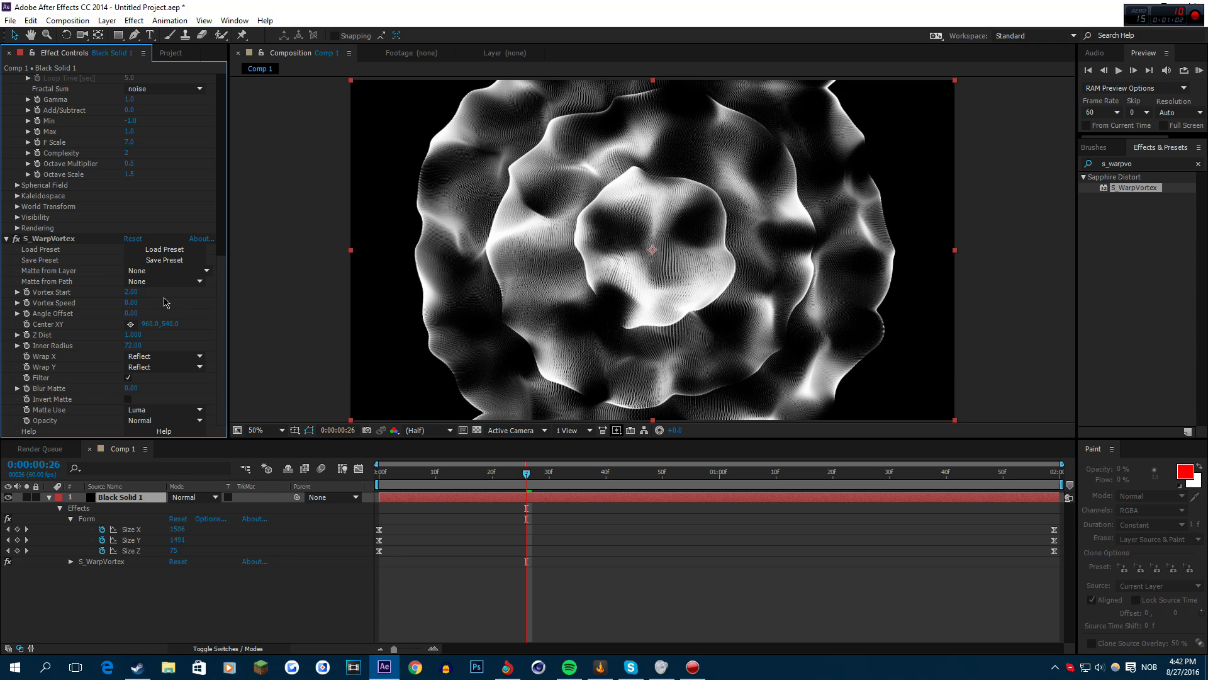
click(131, 292)
text(10)
key(Return)
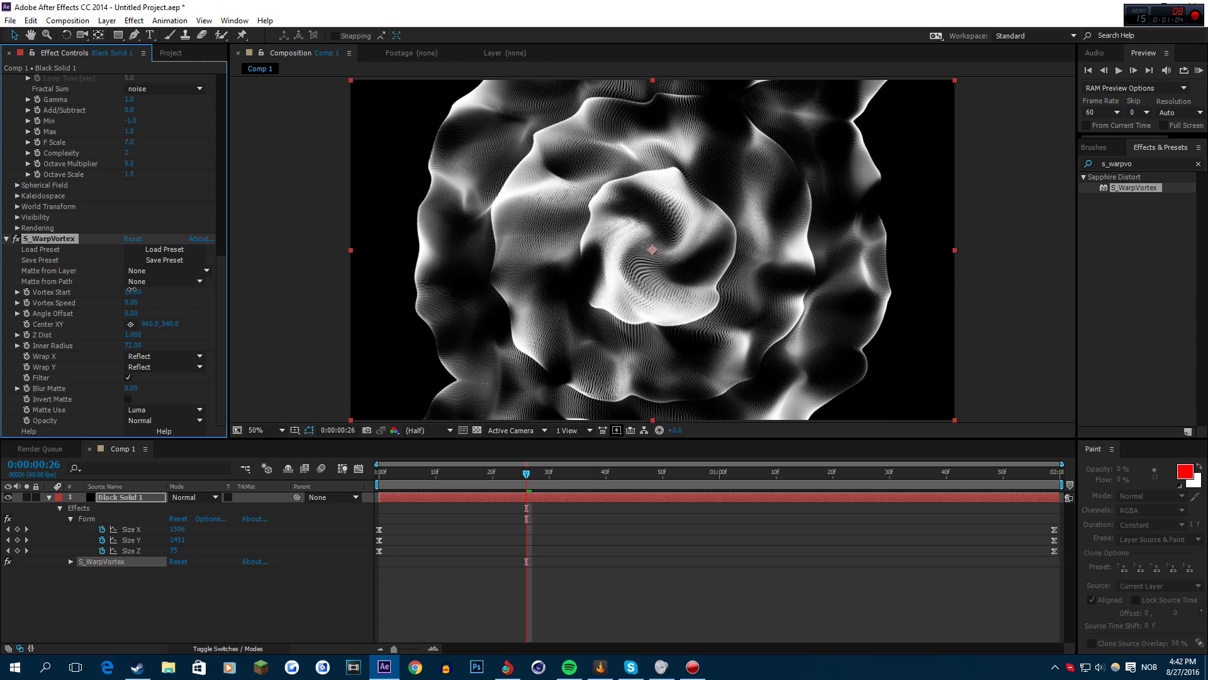
Set Wrap X and Wrap Y to No and preview the vortex animation
click(170, 415)
click(173, 356)
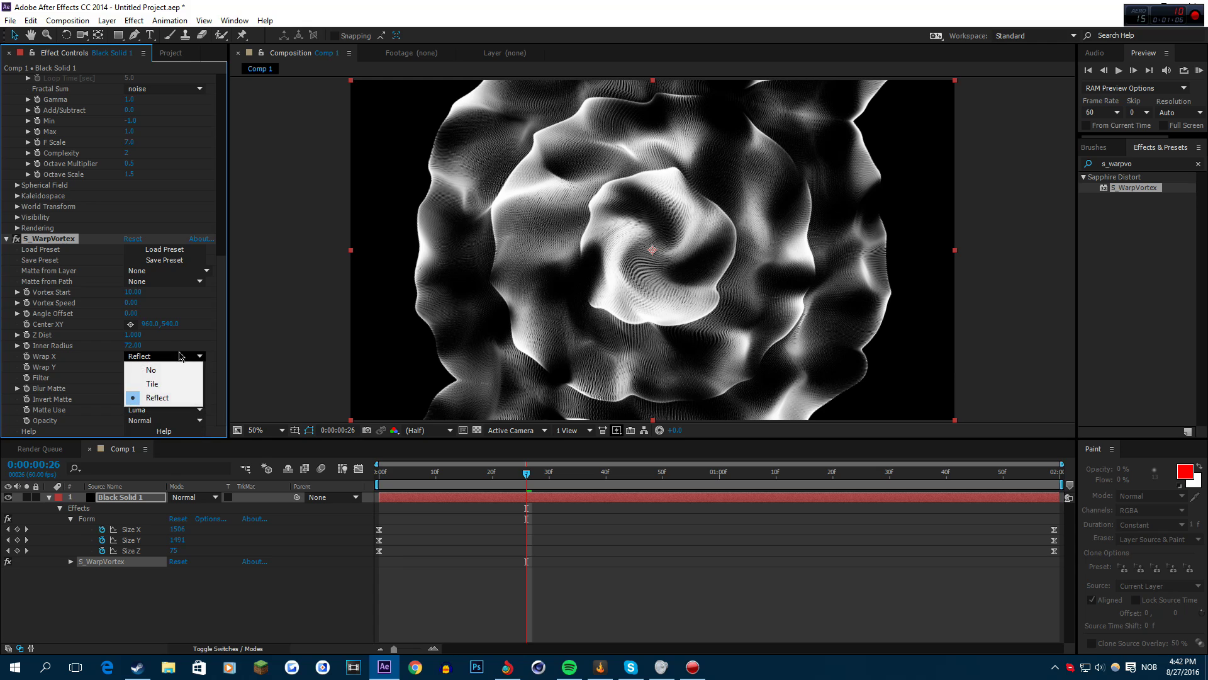
click(177, 370)
click(172, 368)
click(153, 380)
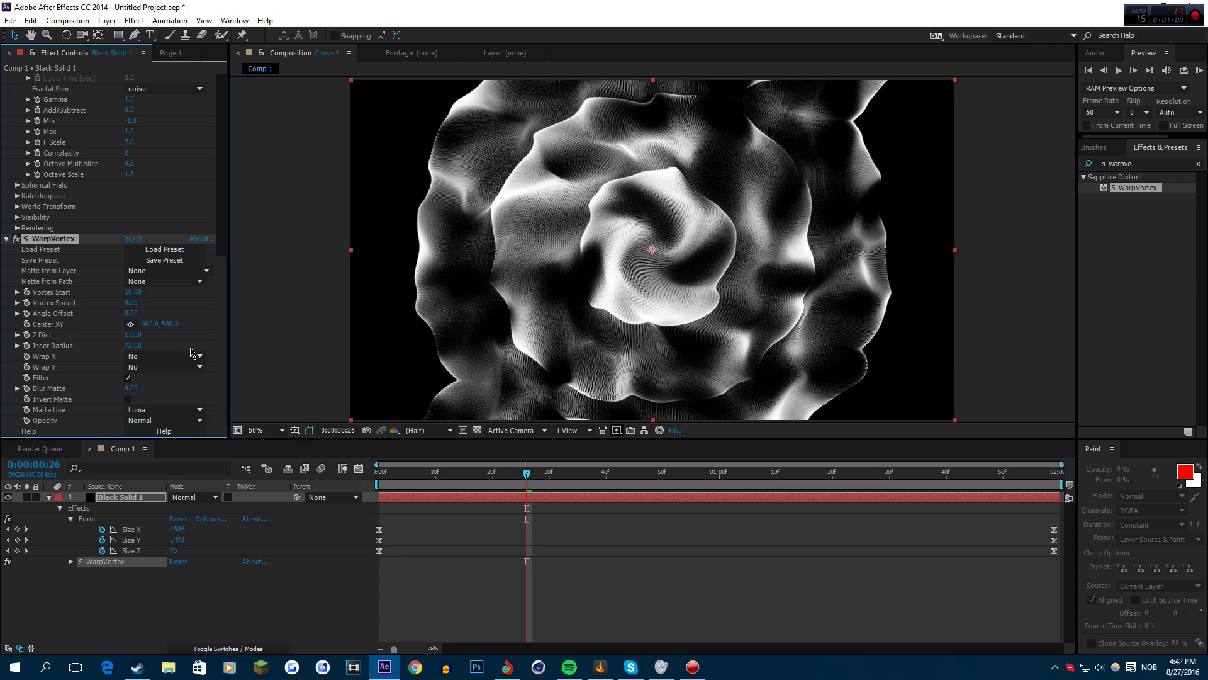
click(677, 289)
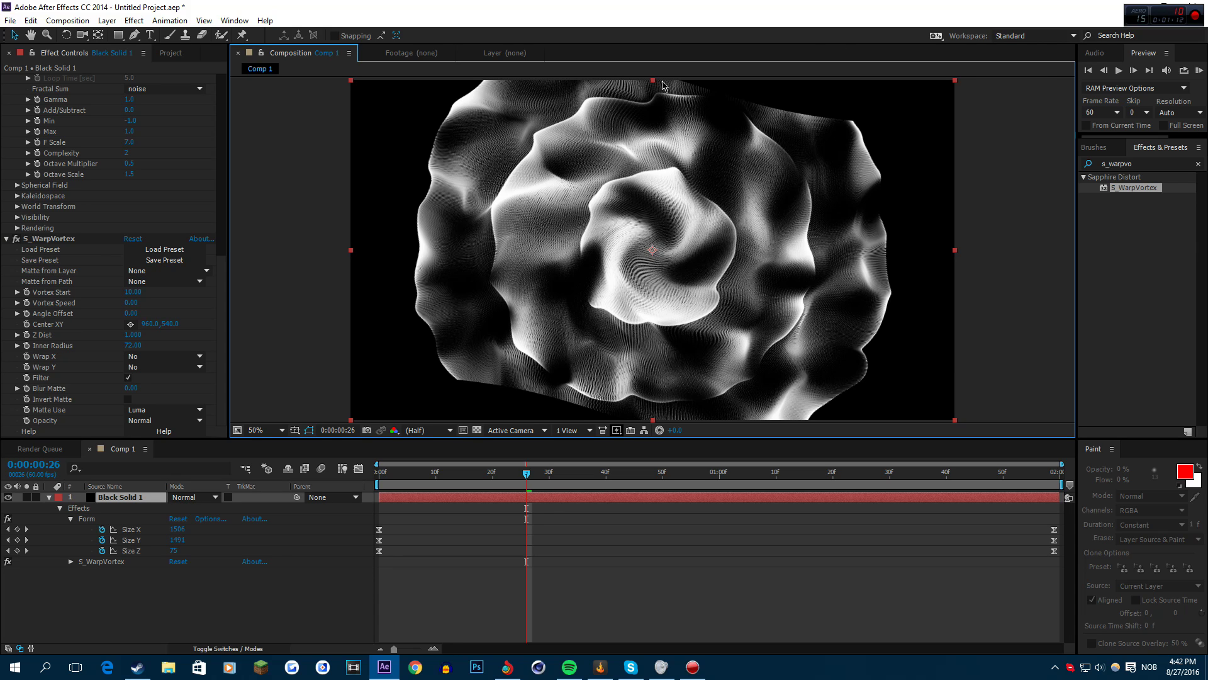
key(Page_Down)
key(KP_0)
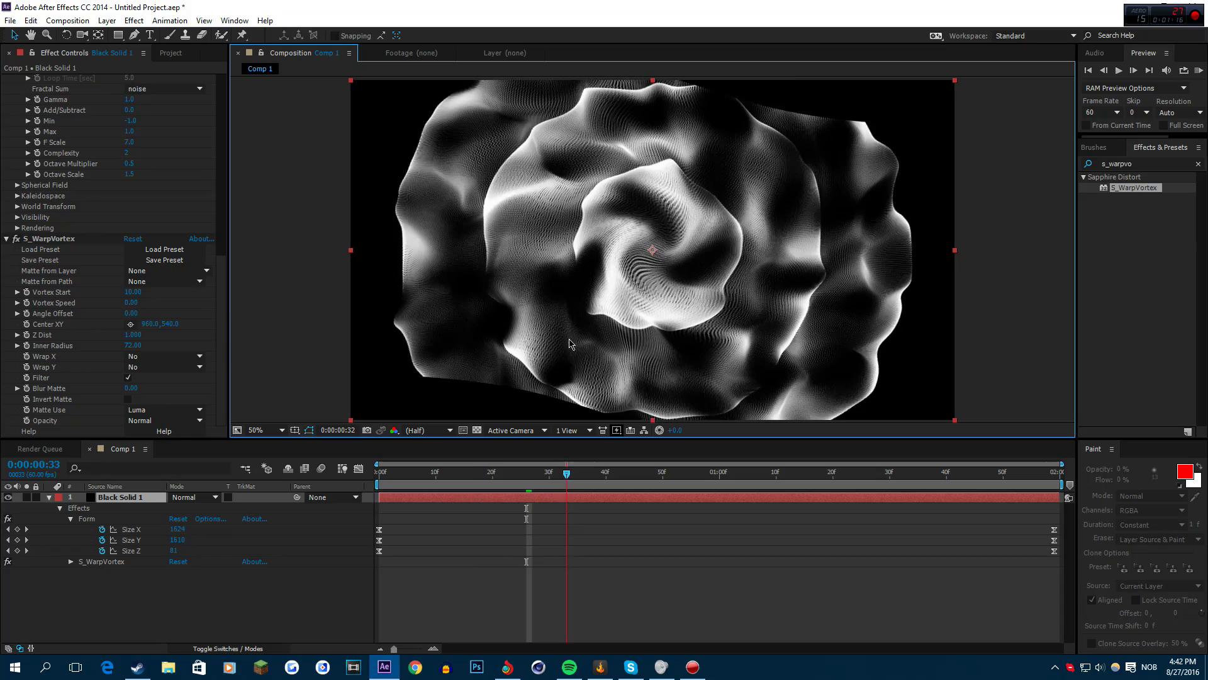
Delete S_WarpVortex from Black Solid 1 and preview the untwisted fractal rings
click(51, 239)
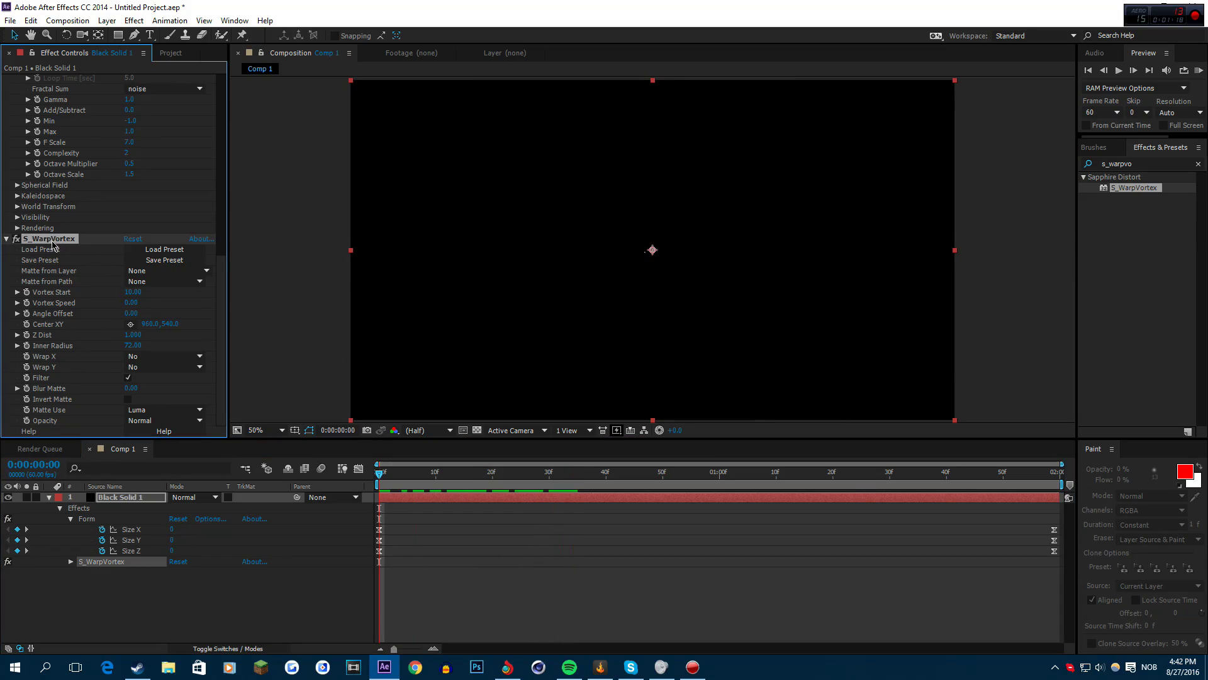
key(Delete)
key(KP_0)
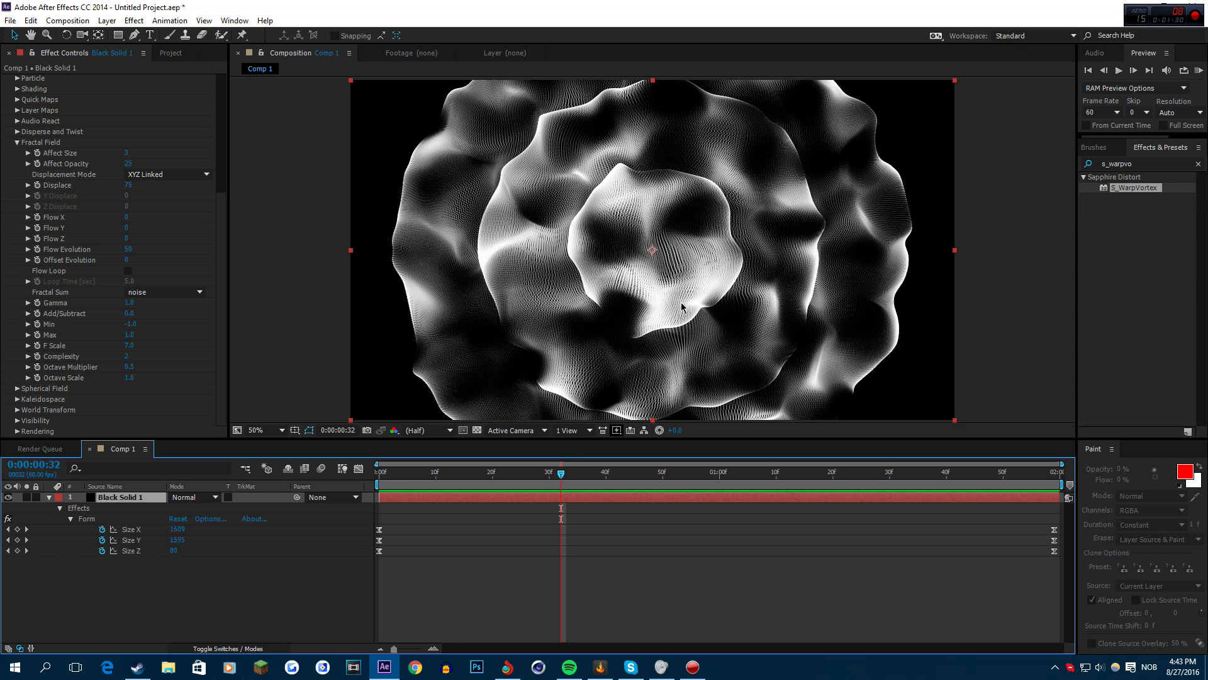
Keyframe the layer's Opacity at 100% at 1:19 and 0% at the comp's end
click(826, 477)
key(t)
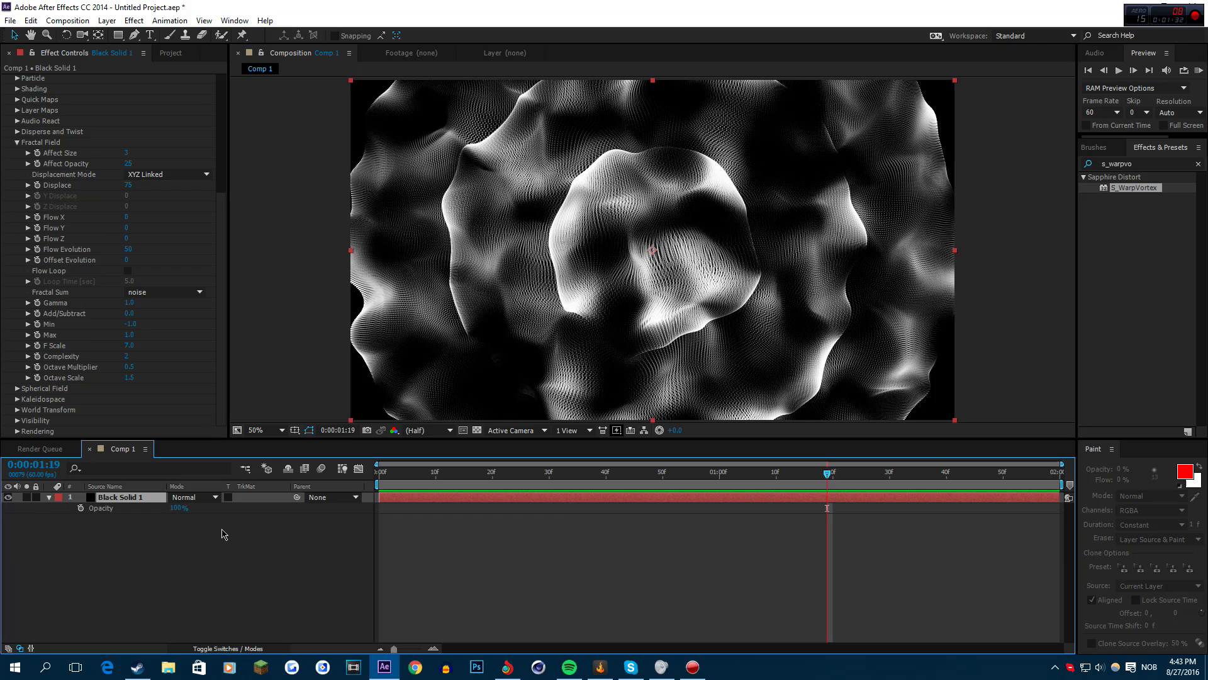
click(81, 507)
key(End)
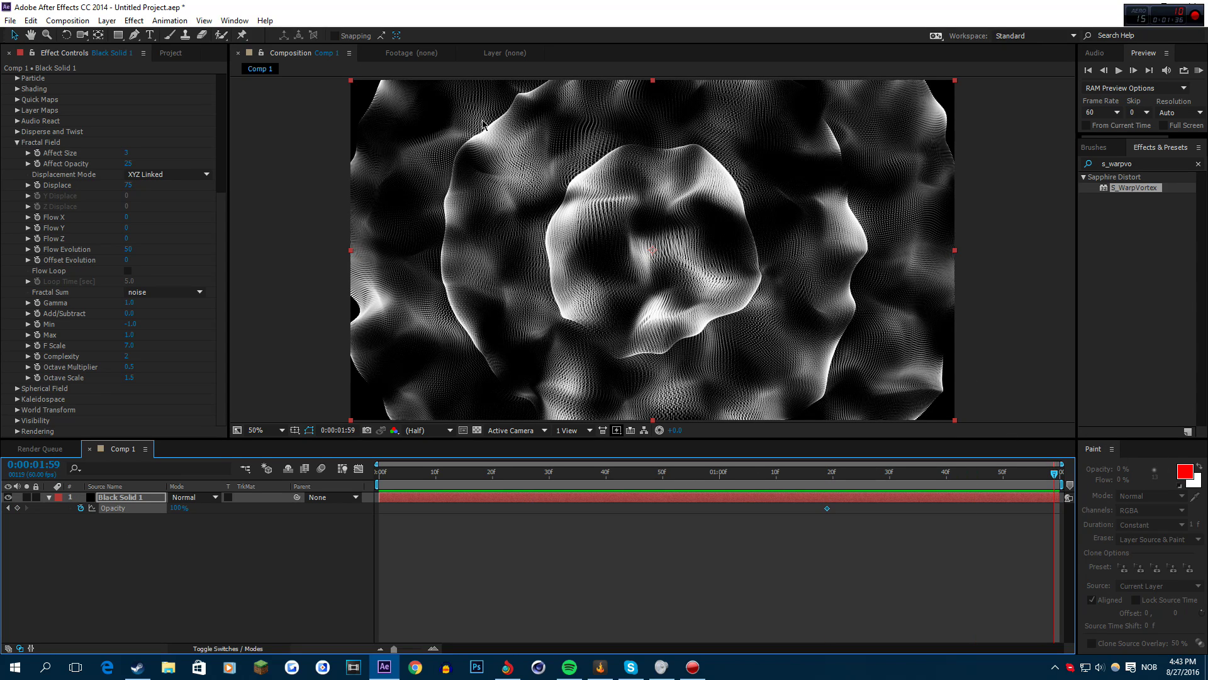
click(178, 507)
text(0)
key(Return)
Scrub through the fade to check it darkens, then preview the full animation
click(773, 481)
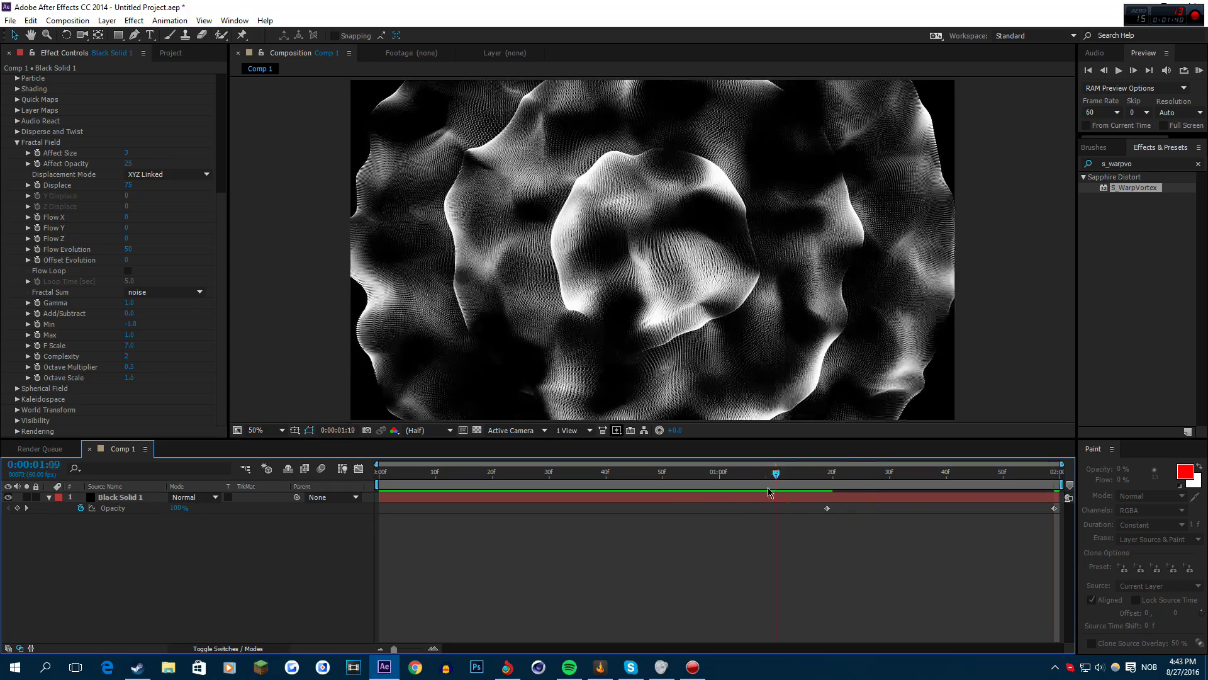
drag(768, 492, 521, 478)
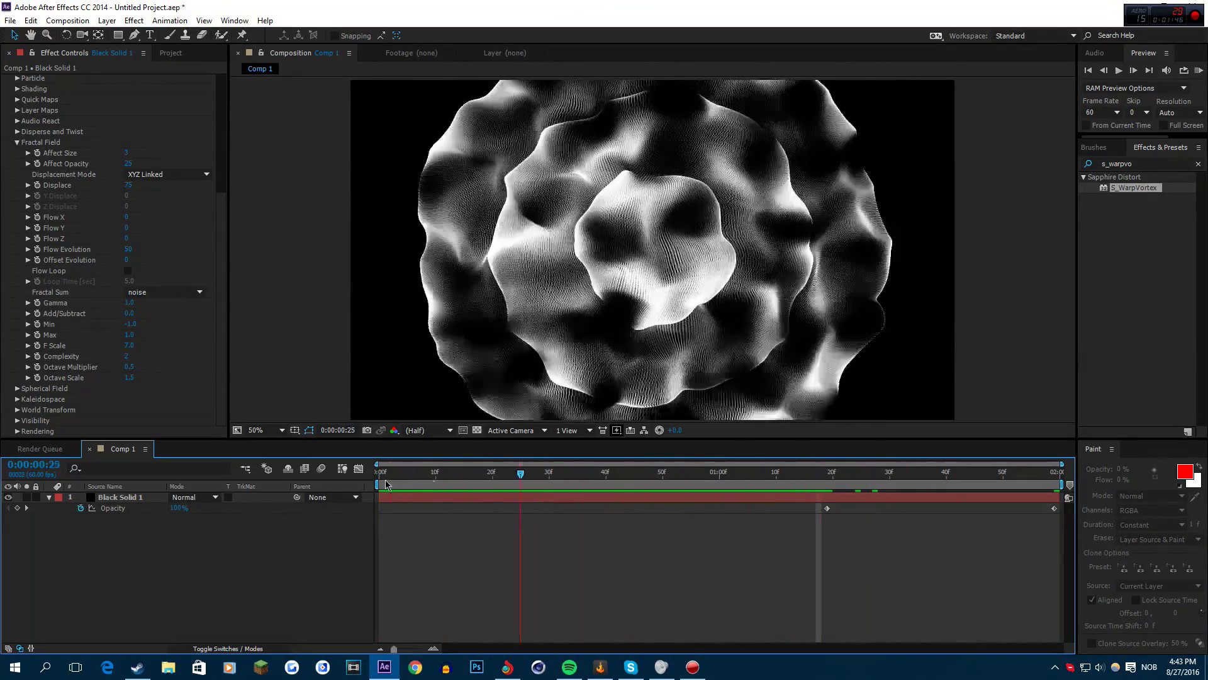
drag(386, 485, 376, 483)
key(KP_0)
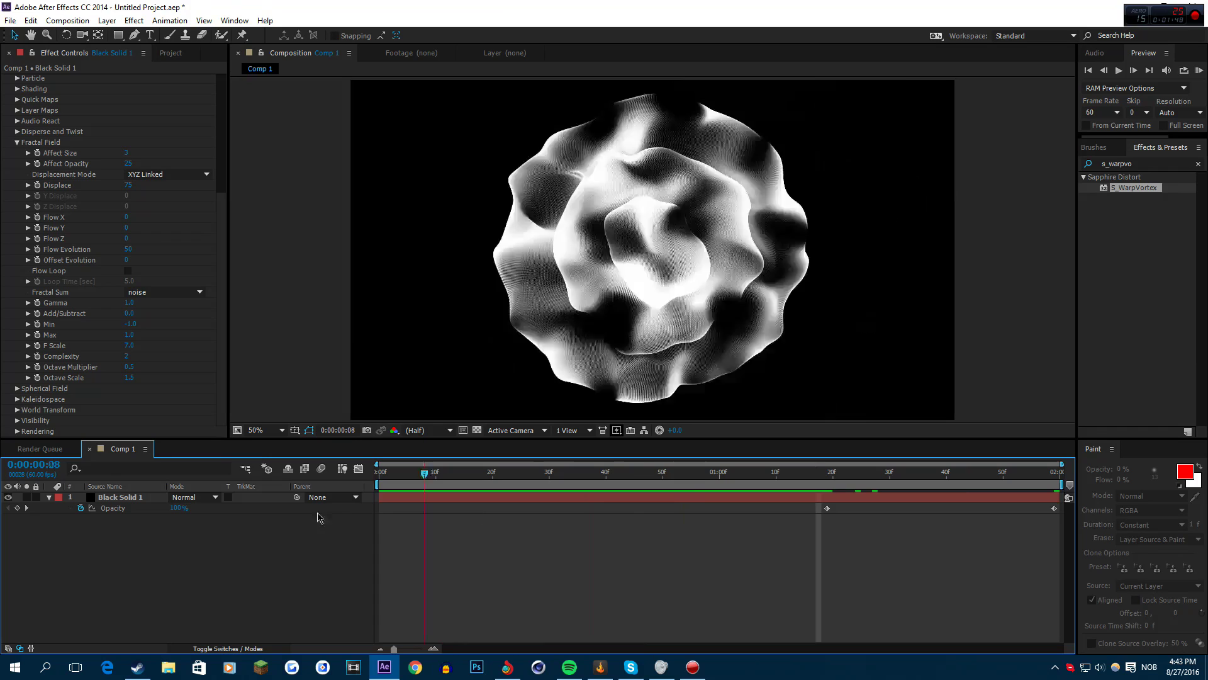
Add Comp 1 to the Render Queue from the Composition menu
click(83, 25)
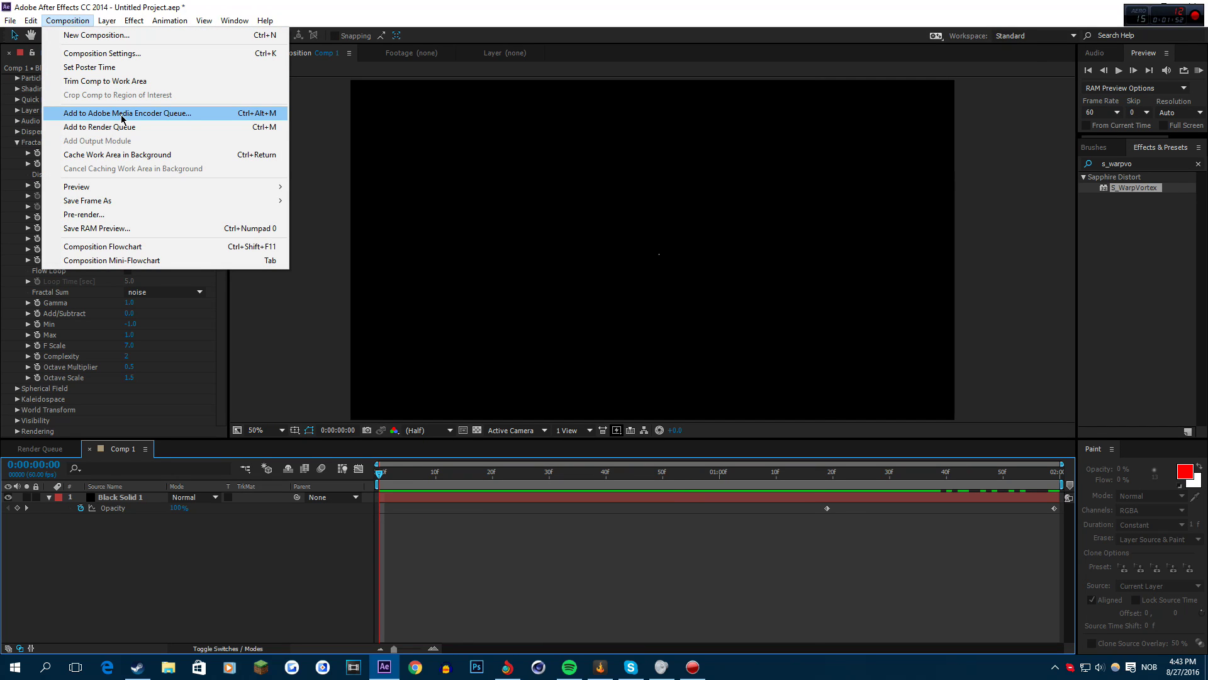
click(131, 128)
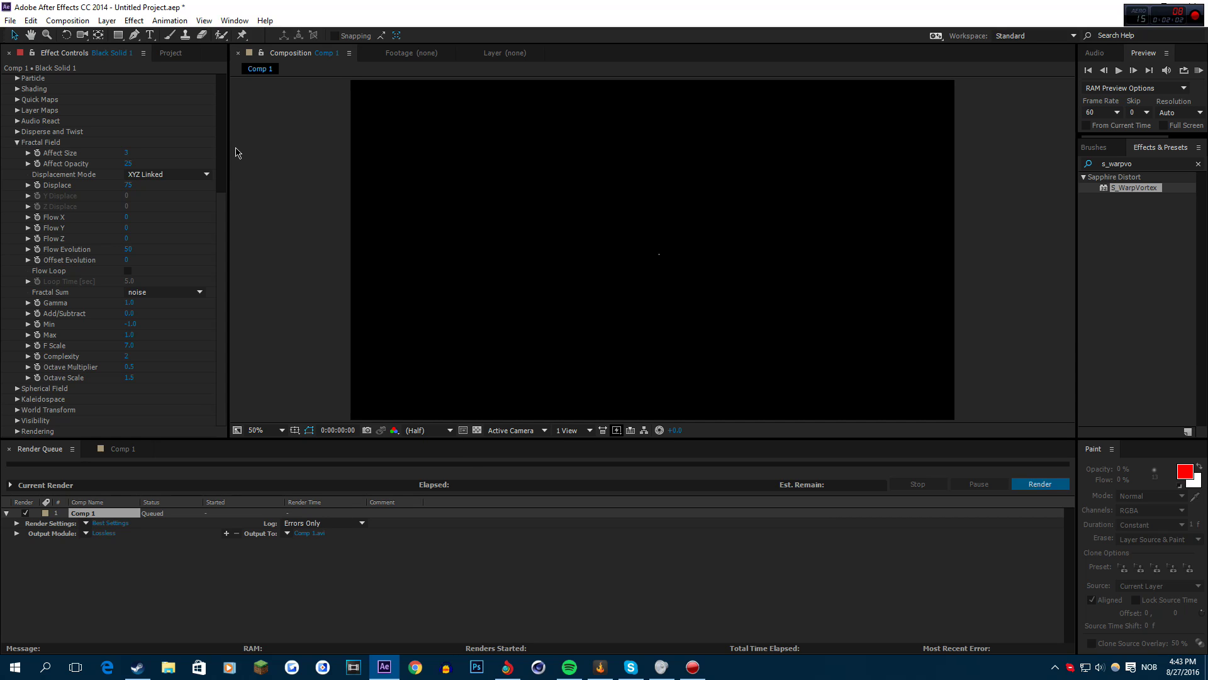
Save the render output as shockwave.avi and review the Lossless settings without changes
key(ctrl+m)
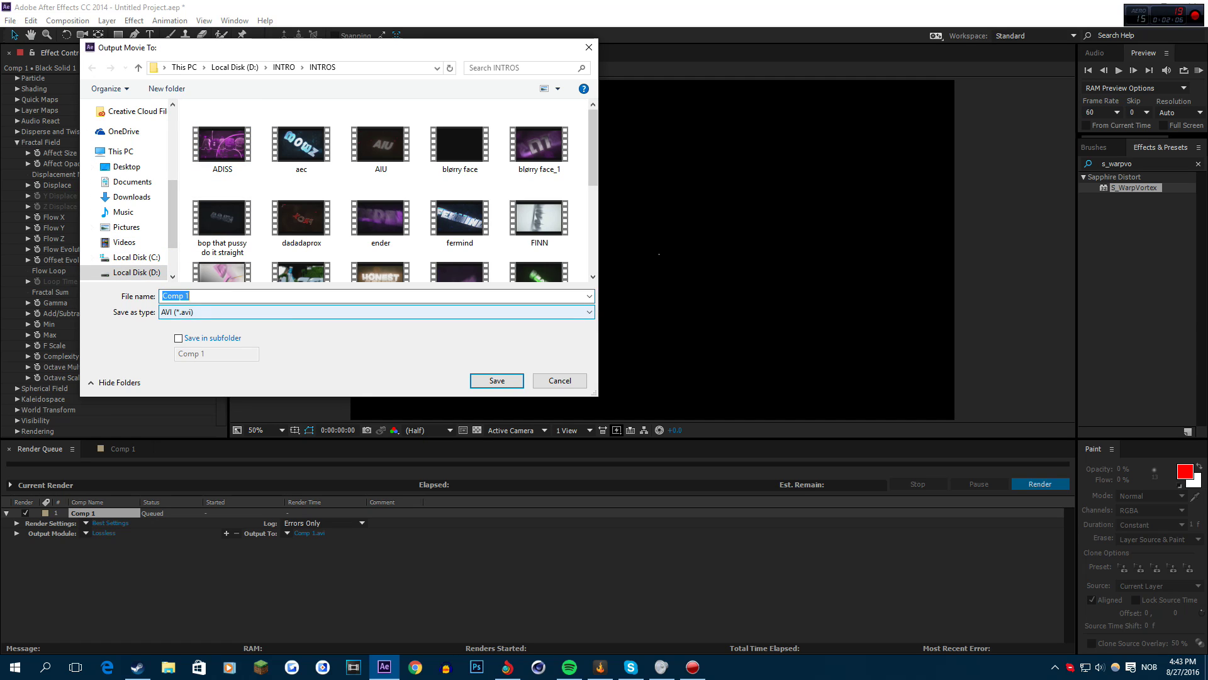
text(shockwave)
click(497, 380)
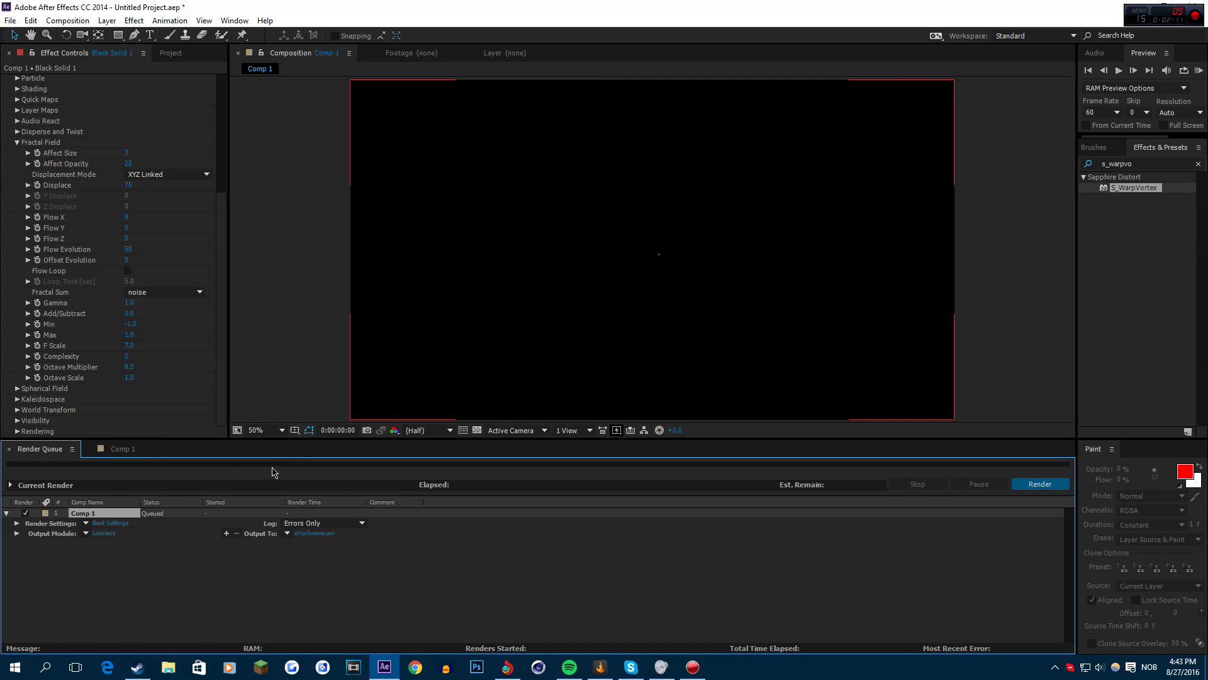
click(102, 533)
click(328, 424)
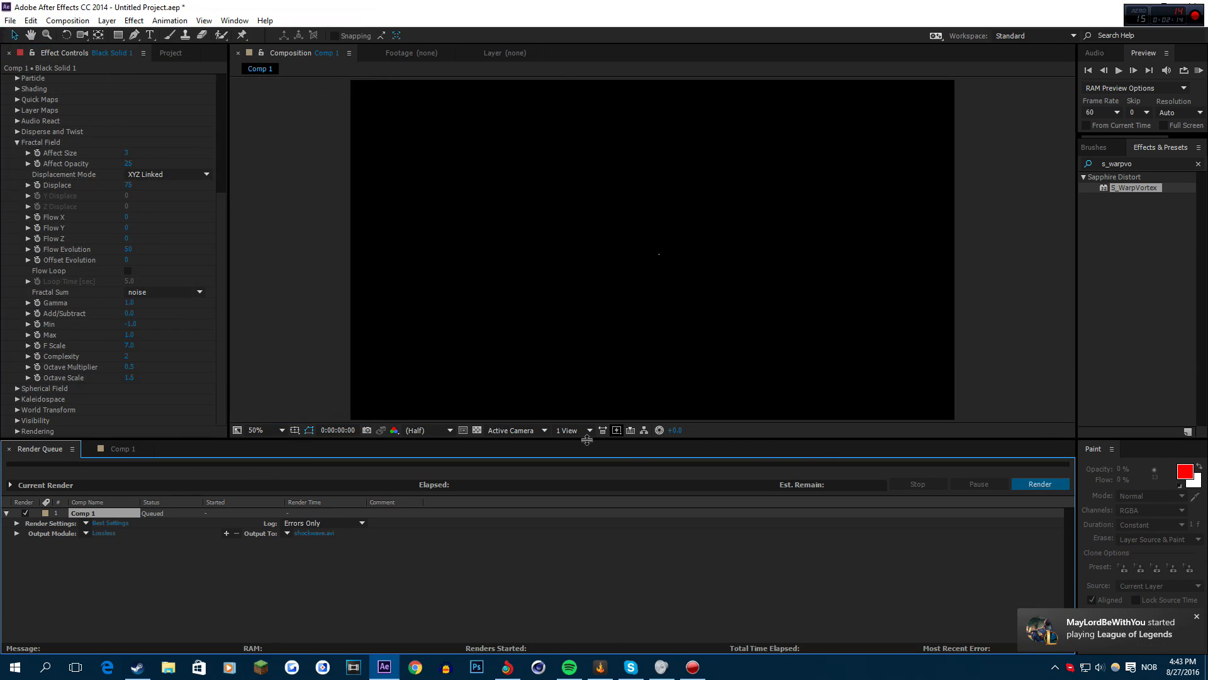
Start the Render Queue render of Comp 1 and let it process
click(1025, 484)
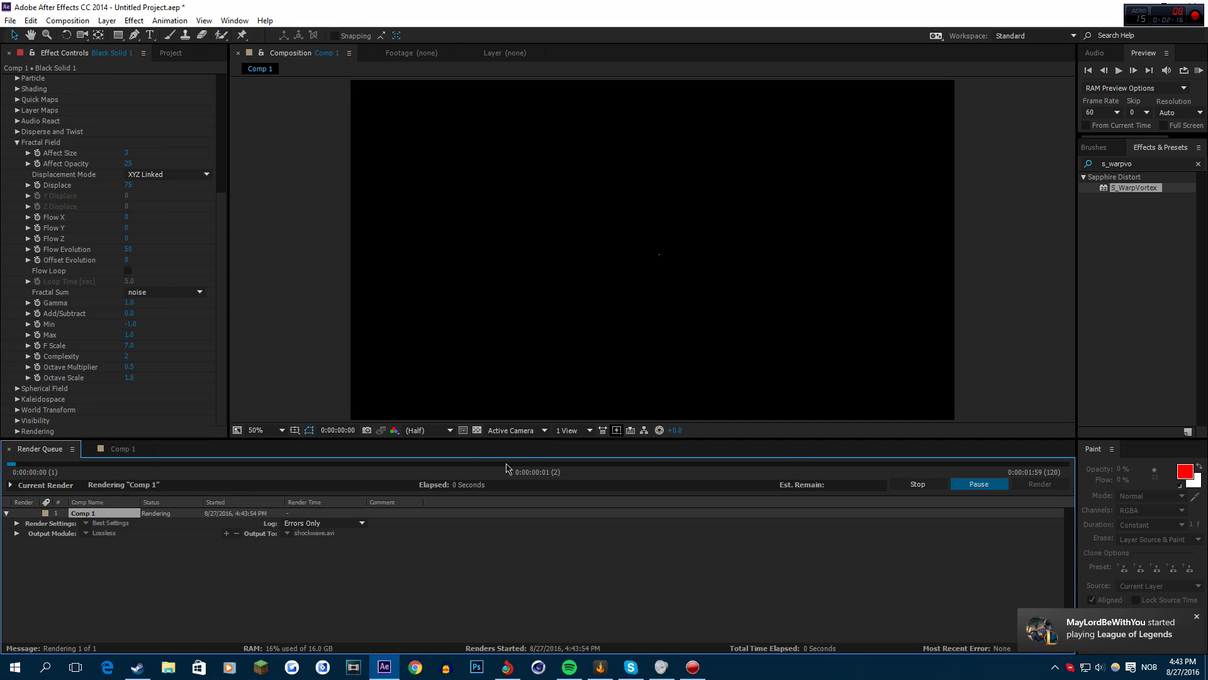